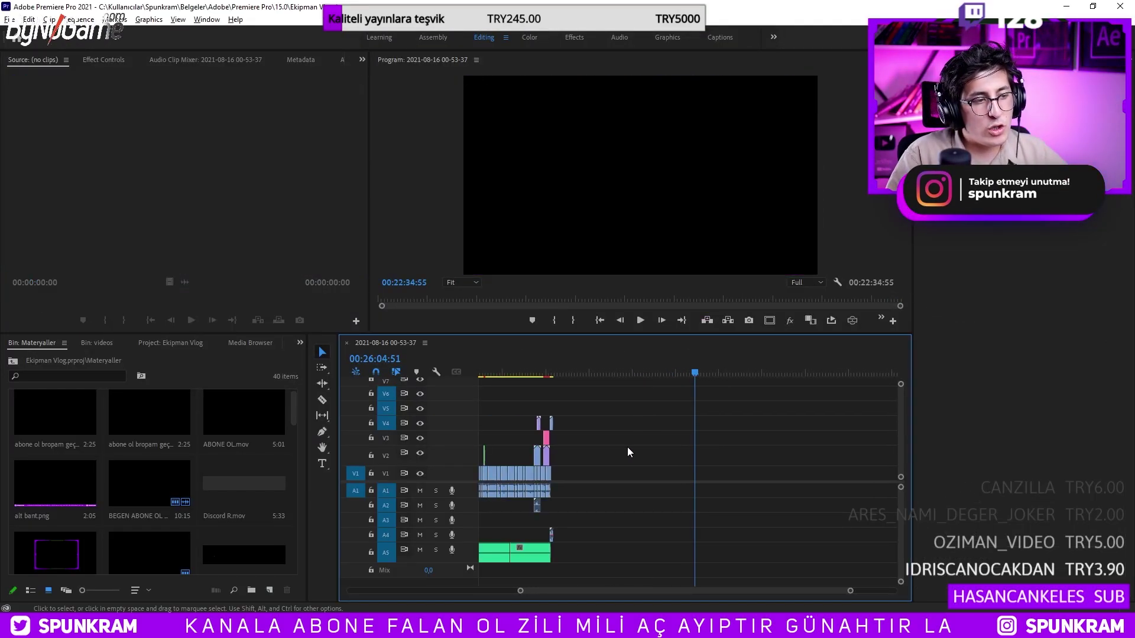
Step: Load P1030140.MP4 from the videos bin and drop it on V1 at the playhead
click(555, 371)
scroll(187, 460, up, 1)
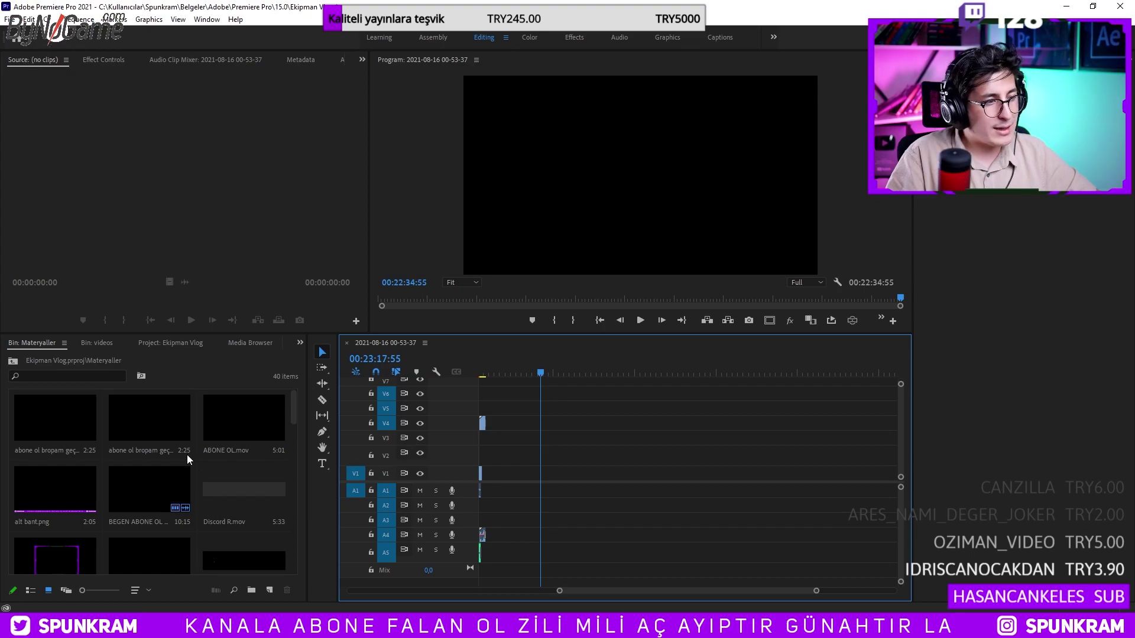
click(102, 342)
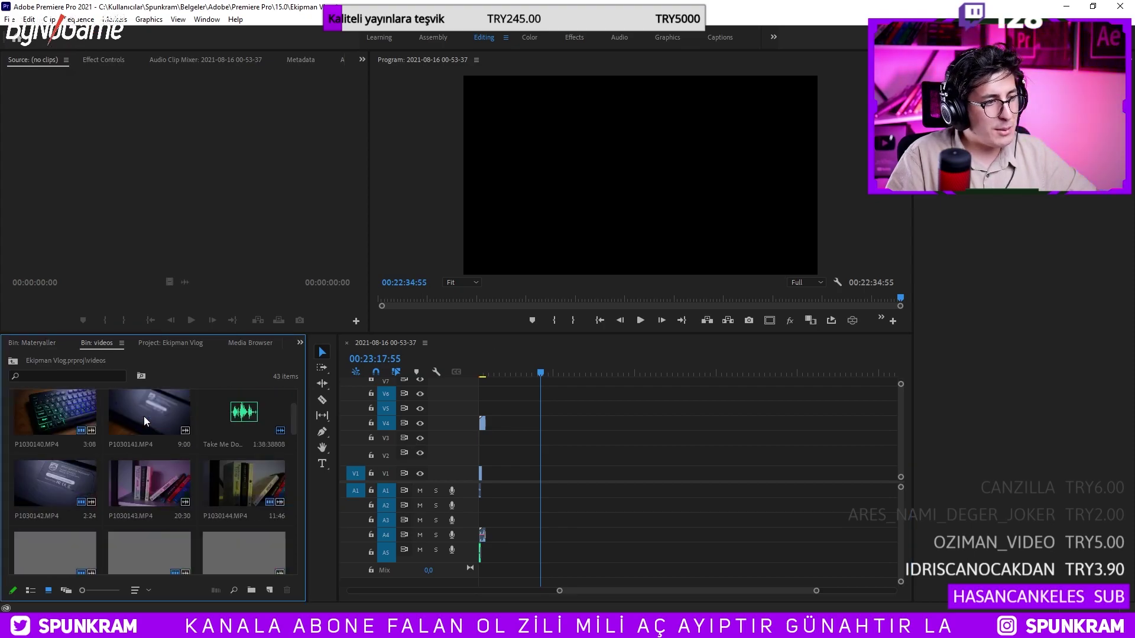
double_click(37, 407)
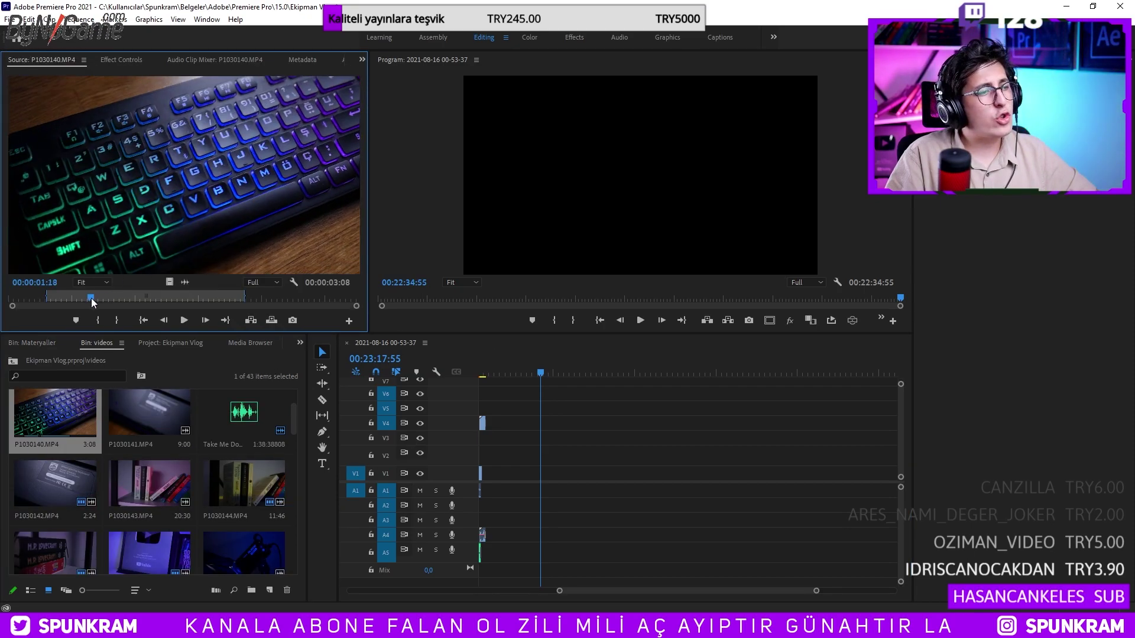
drag(555, 478, 538, 473)
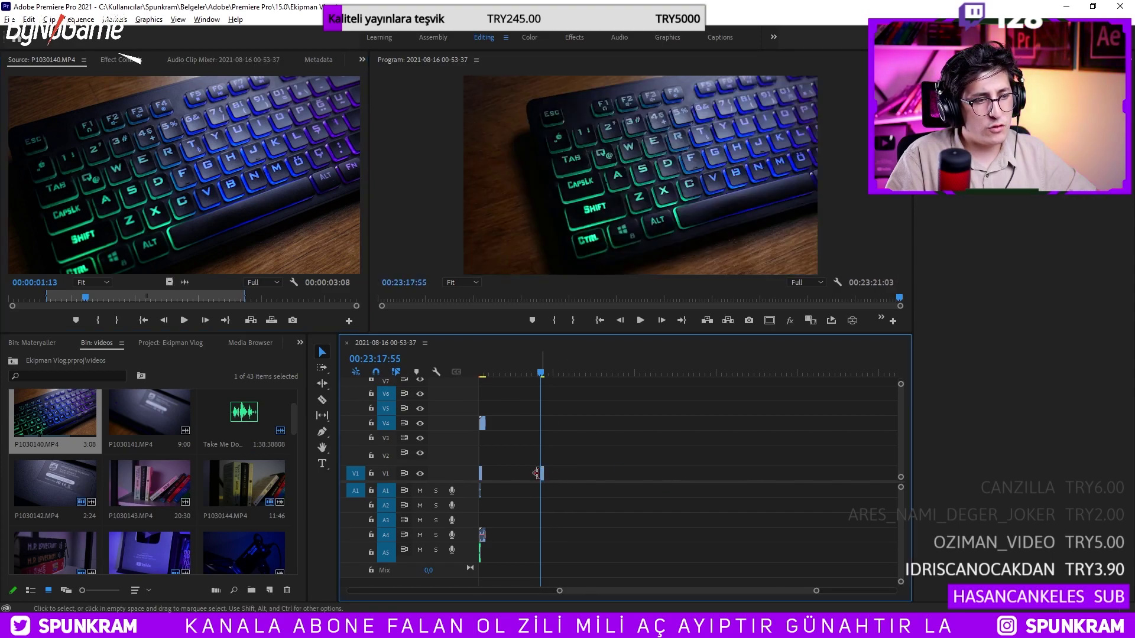
Step: Play the keyboard clip in the sequence twice to preview it
scroll(583, 430, up, 2)
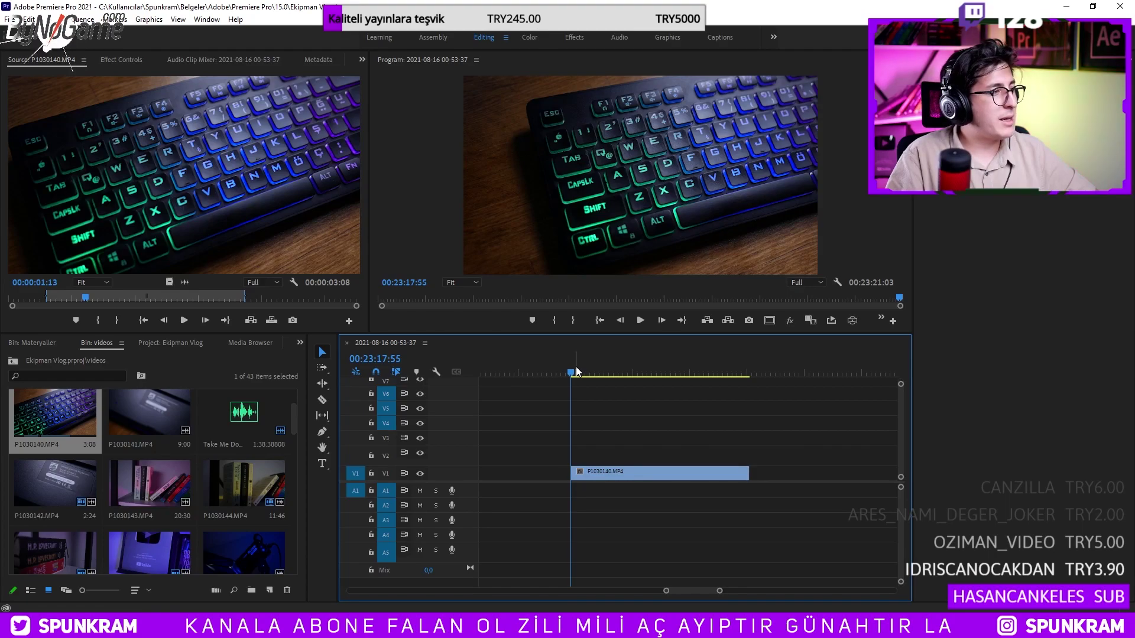
key(space)
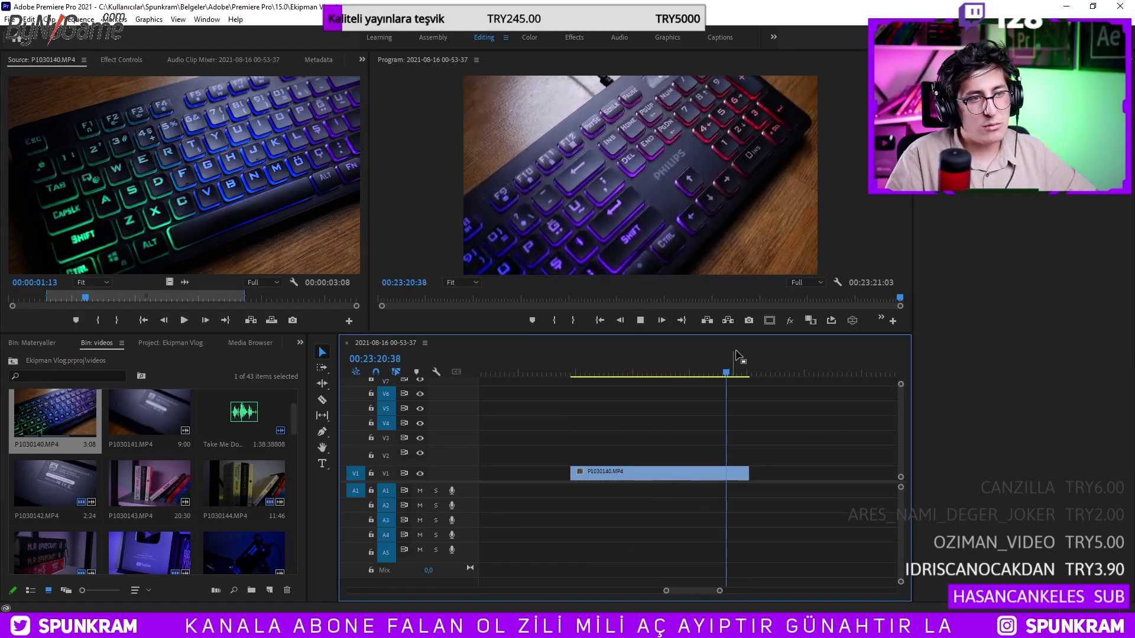
key(space)
click(582, 373)
key(space)
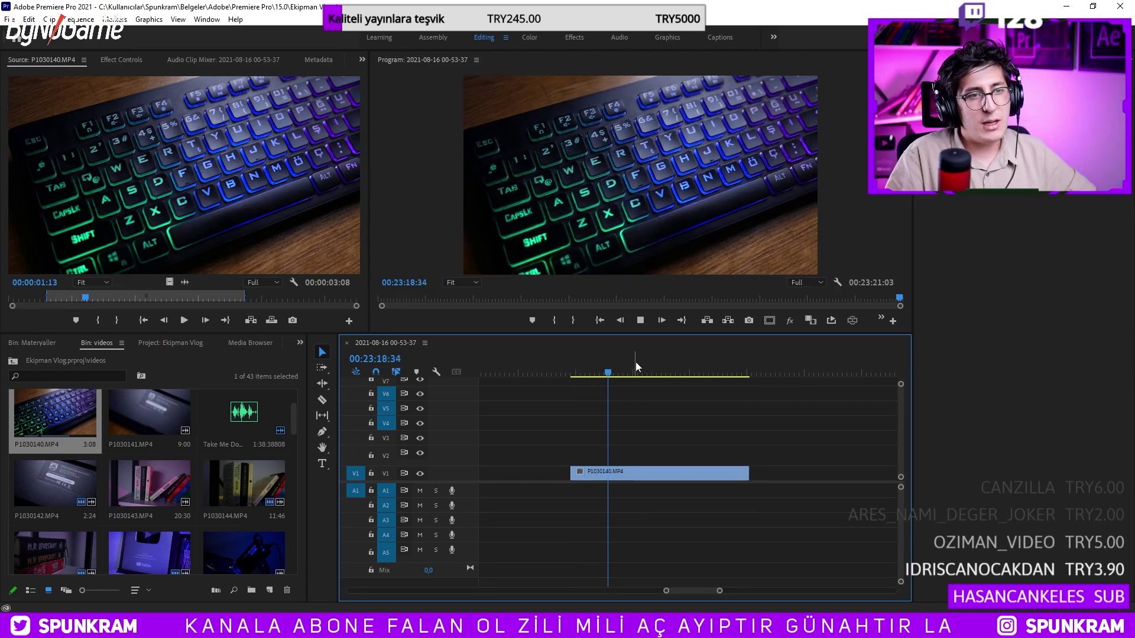
key(space)
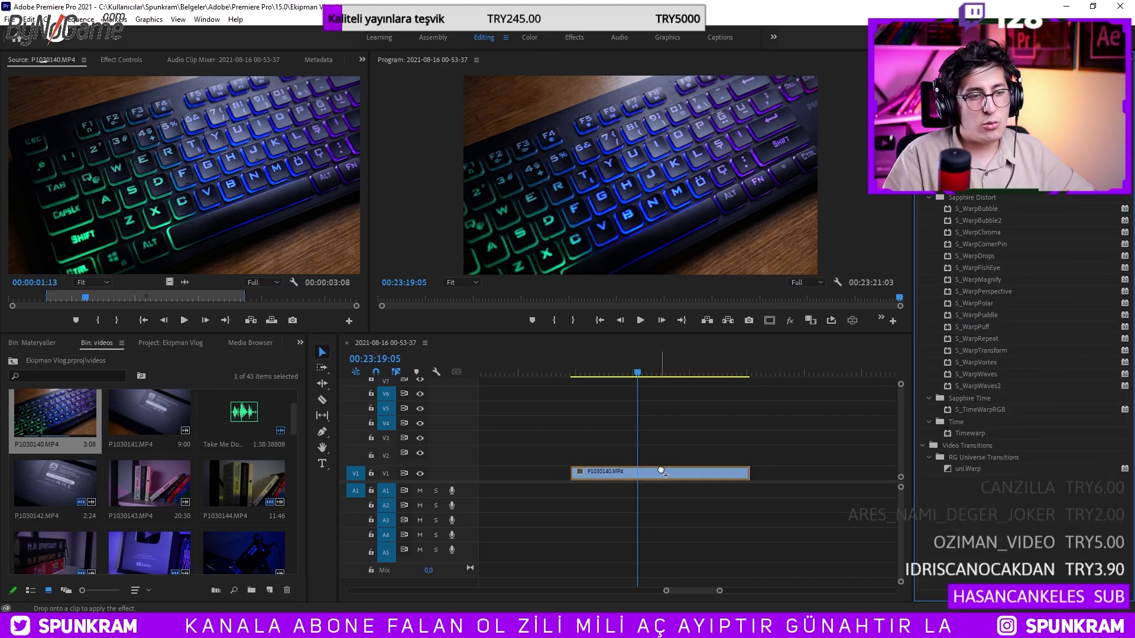
Step: Apply Warp Stabilizer to the keyboard clip and play the stabilized result
drag(661, 470, 661, 477)
click(127, 59)
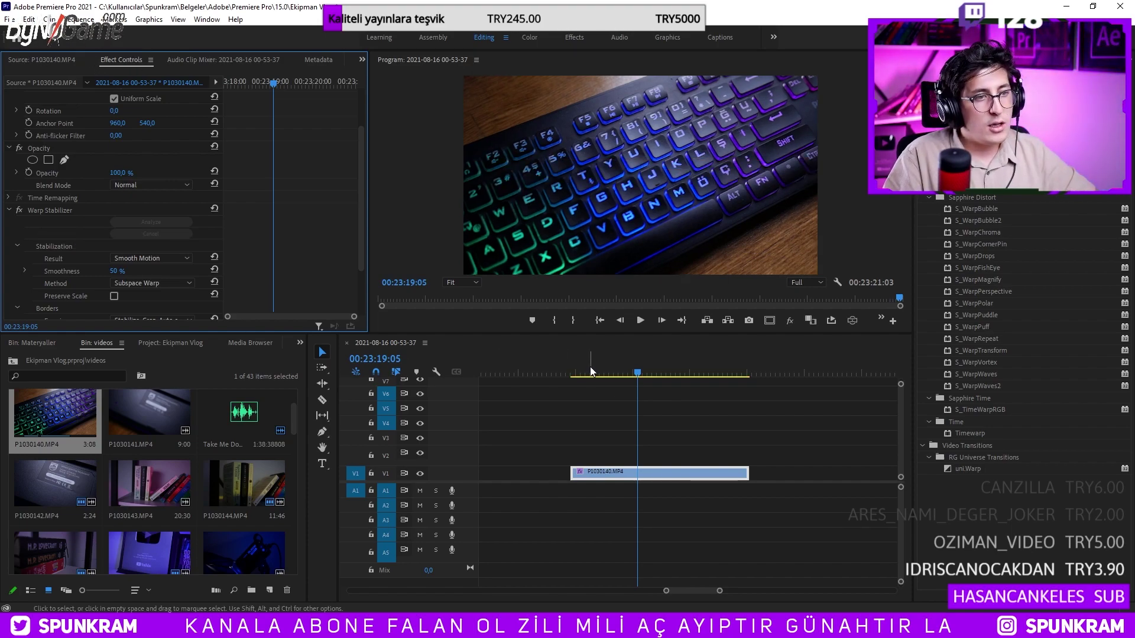
scroll(76, 196, down, 2)
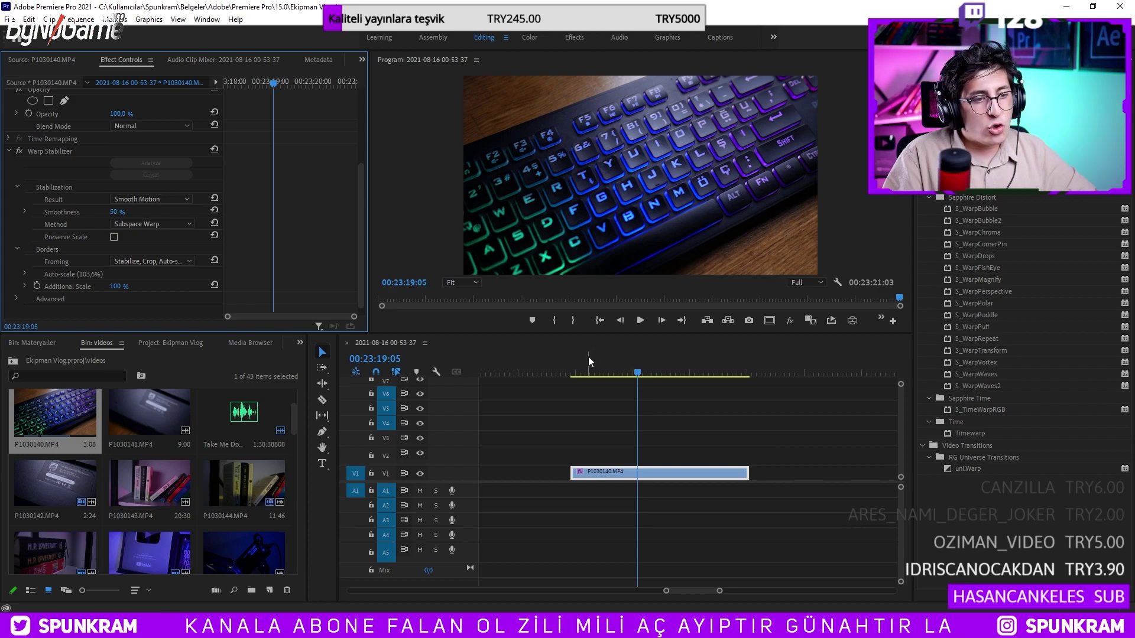
drag(588, 361, 575, 357)
key(space)
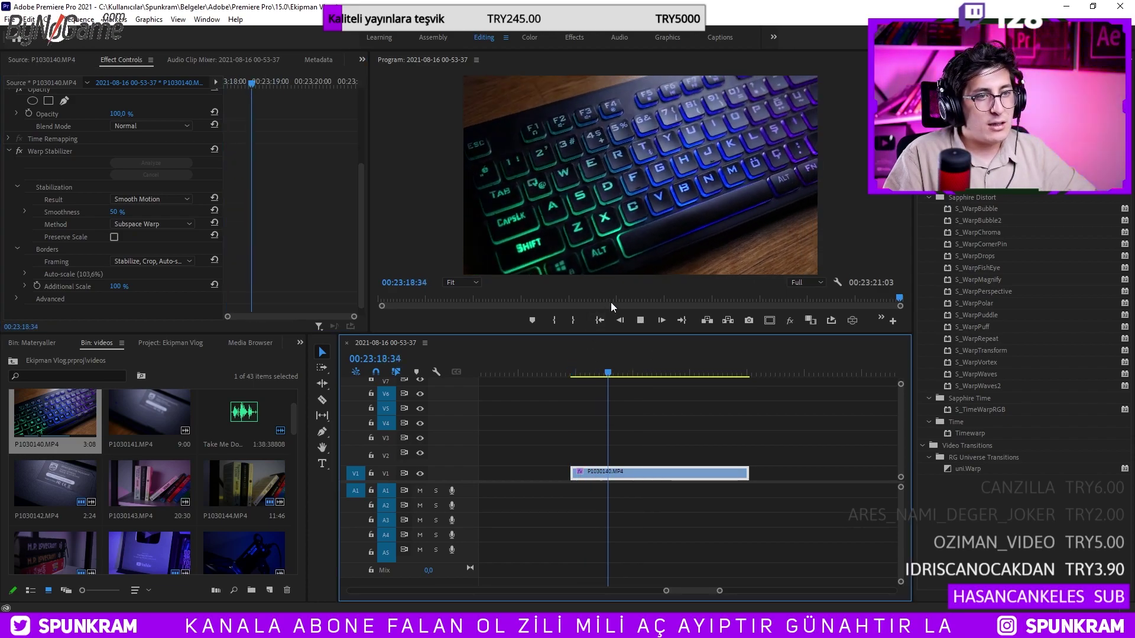
key(space)
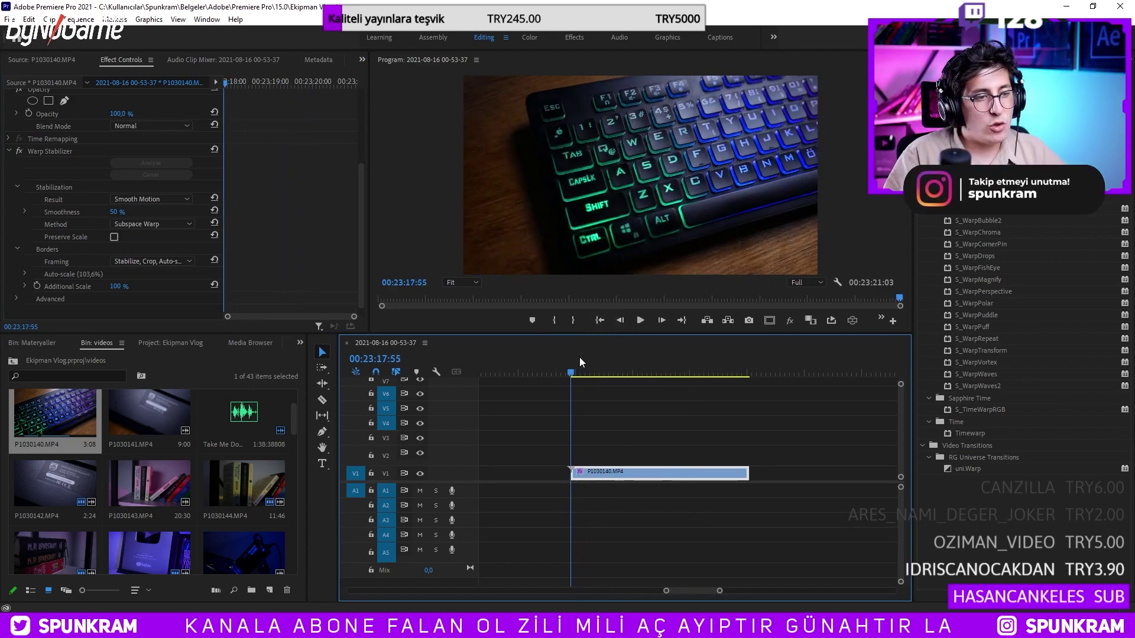
Step: Compare playback with Warp Stabilizer off and on, then delete the effect
click(19, 151)
click(64, 151)
key(space)
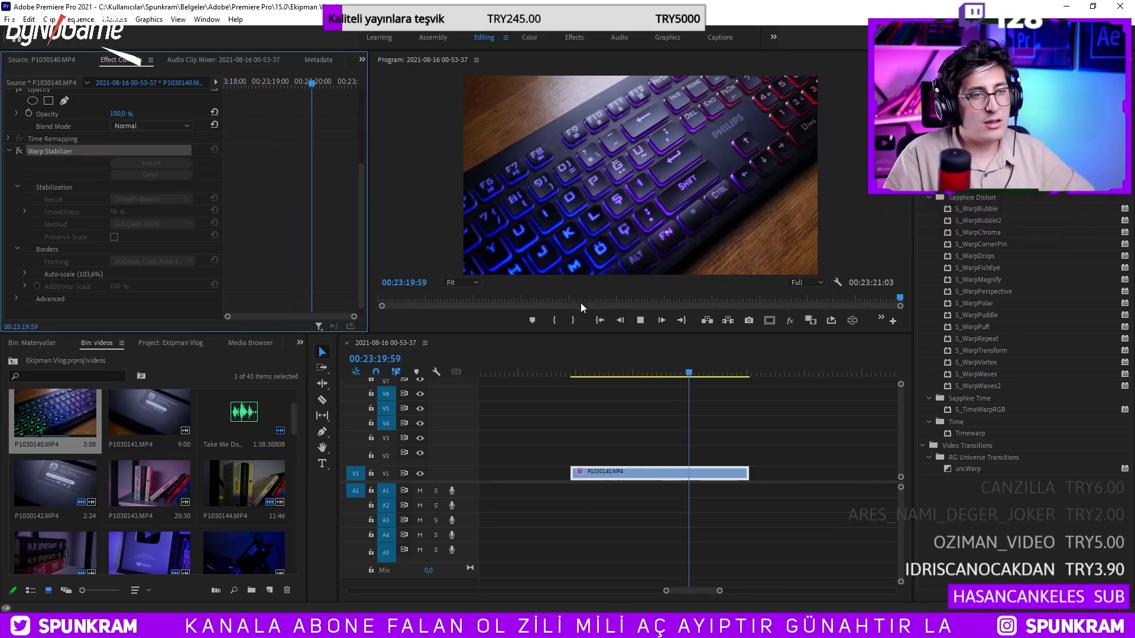
click(618, 388)
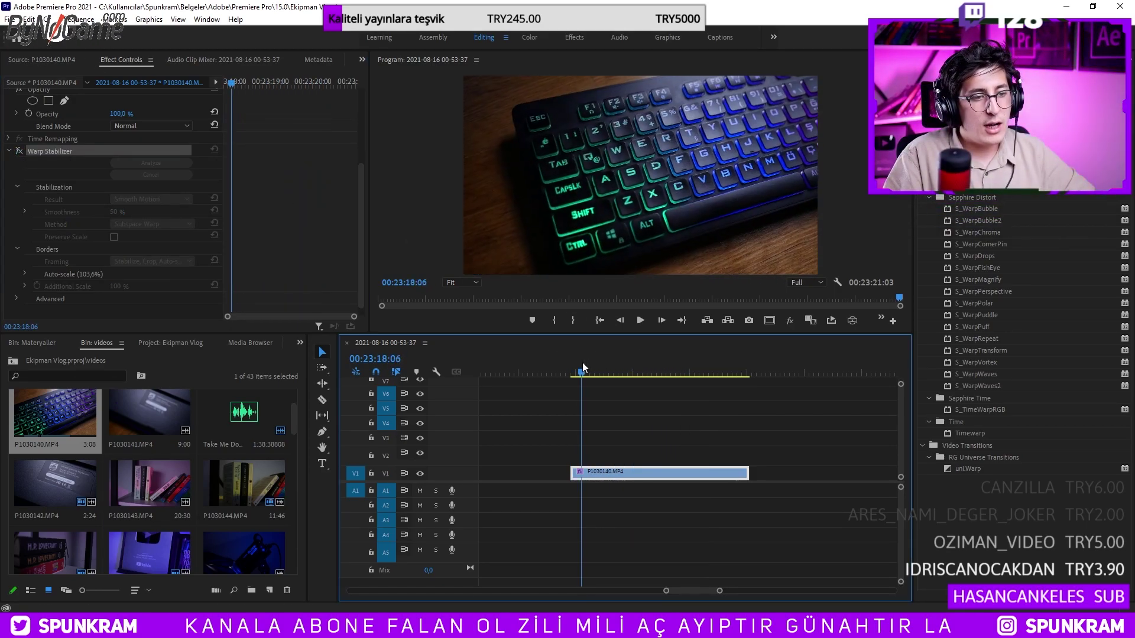
click(19, 150)
key(space)
key(space)
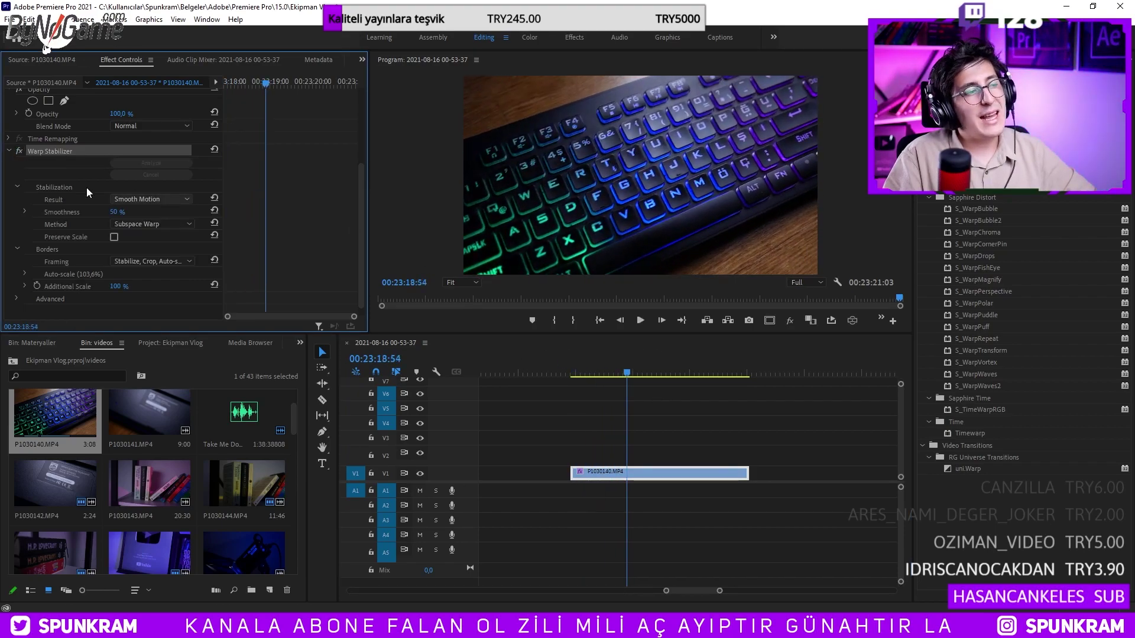
key(Delete)
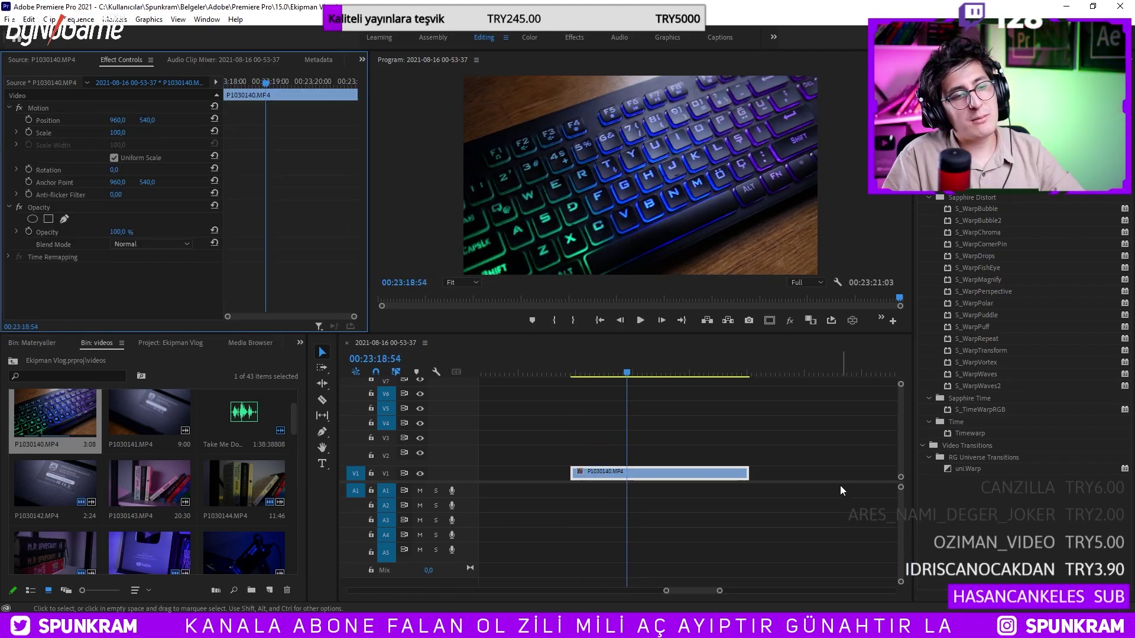
Step: Set the keyboard clip's Speed/Duration to 40% and play the slowed clip
right_click(642, 474)
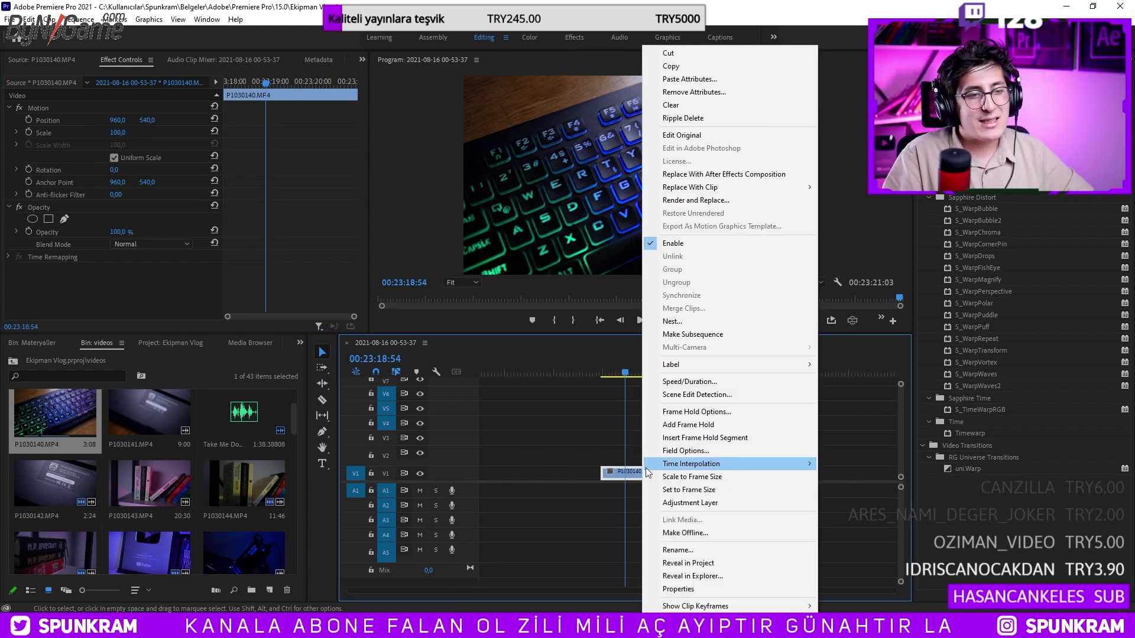
click(725, 383)
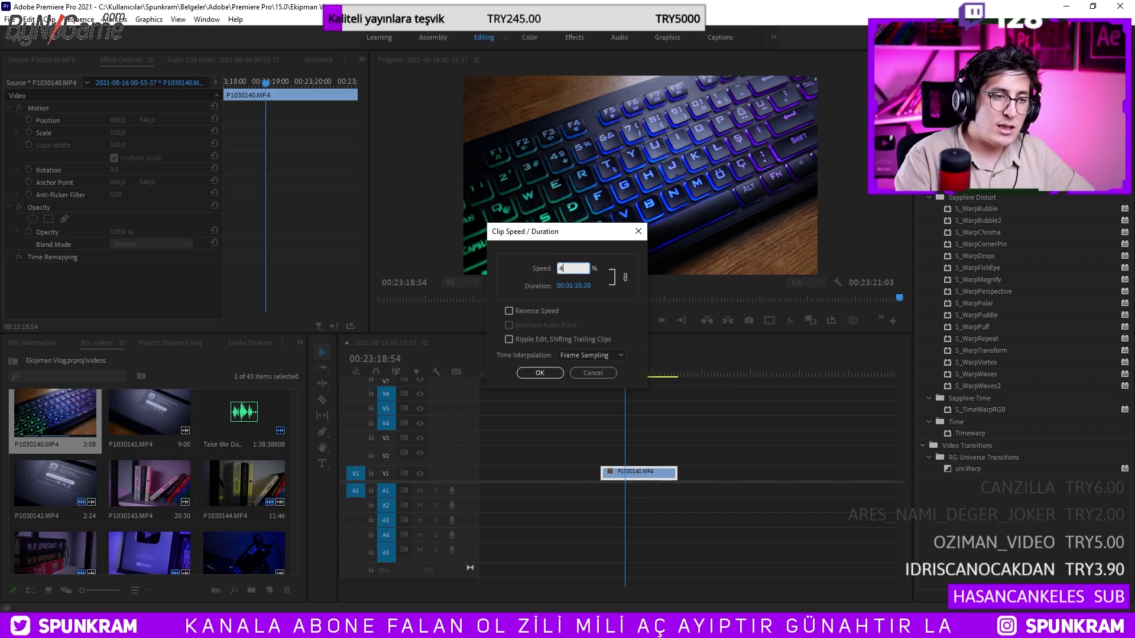
text(0)
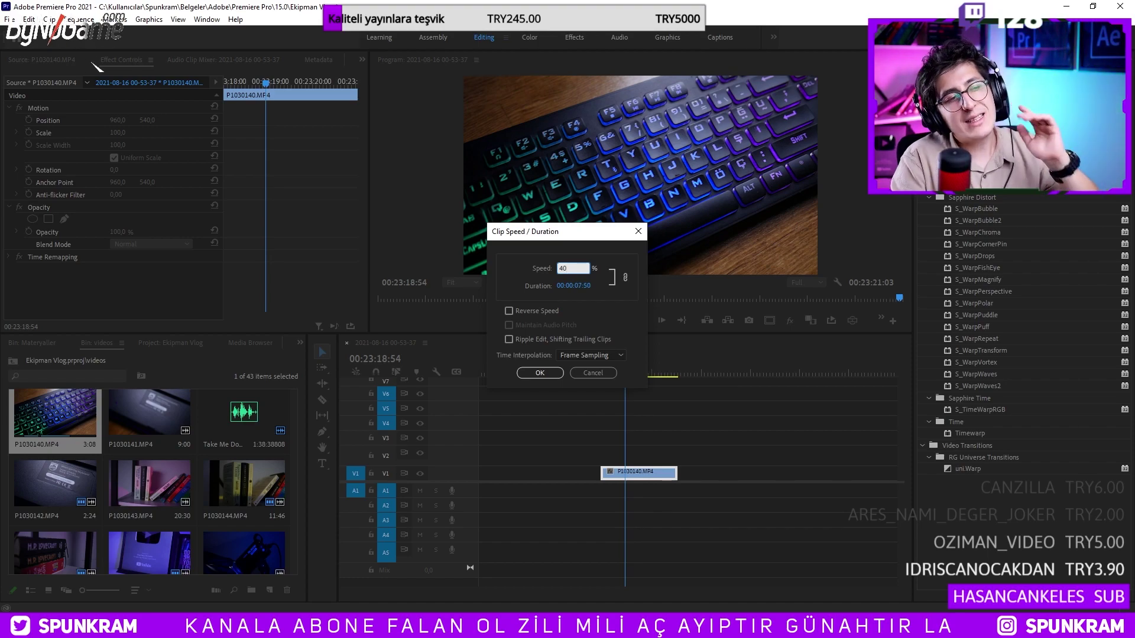
key(Return)
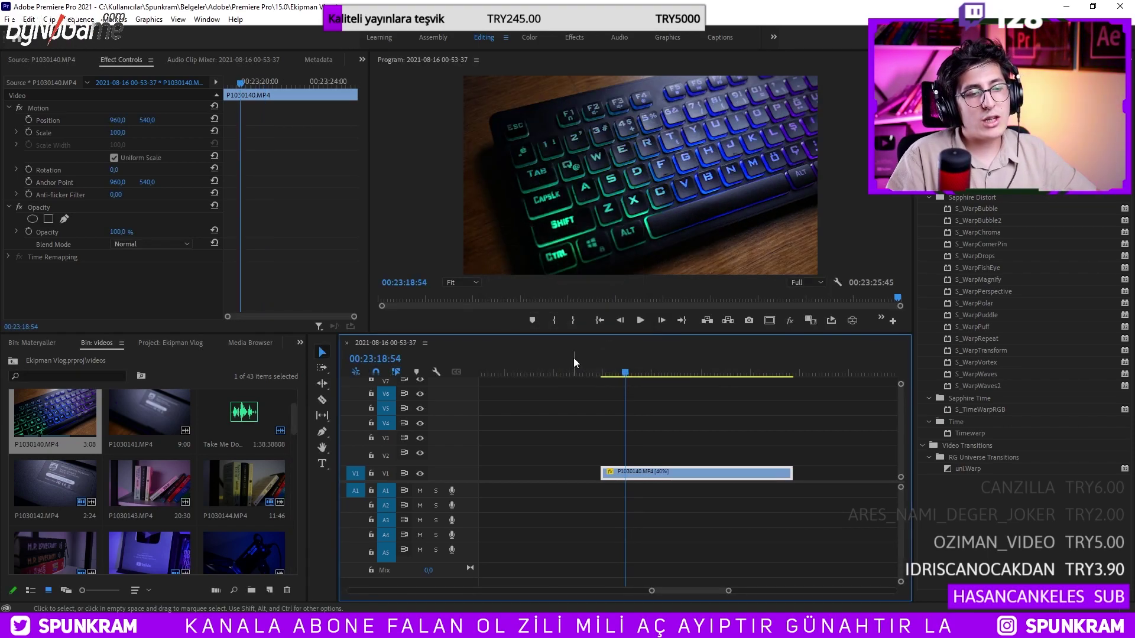
key(space)
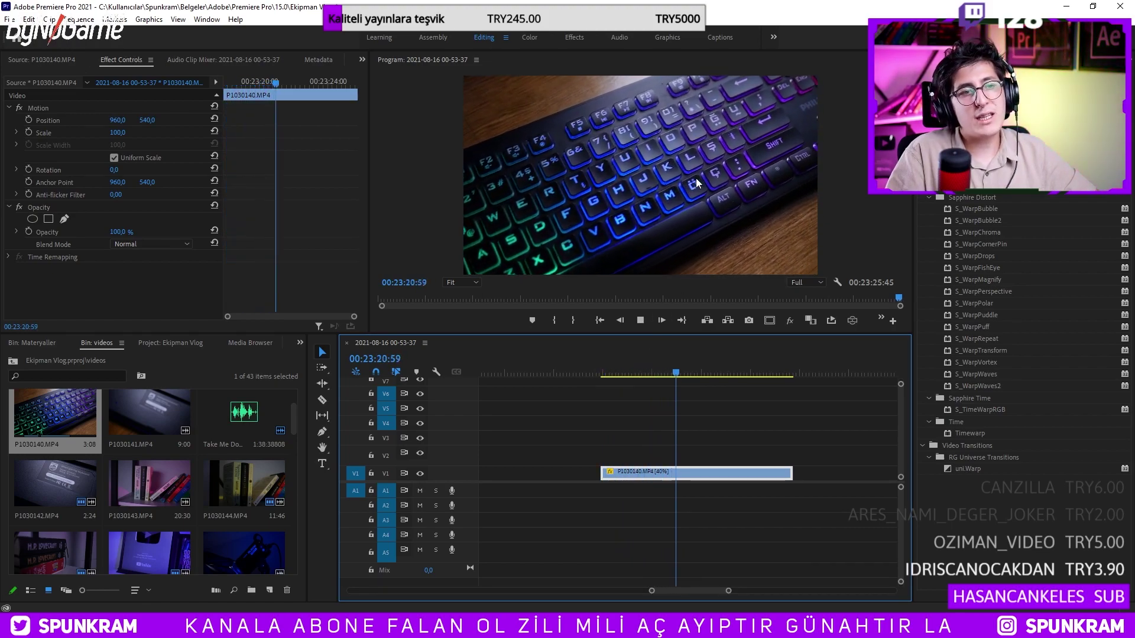
key(space)
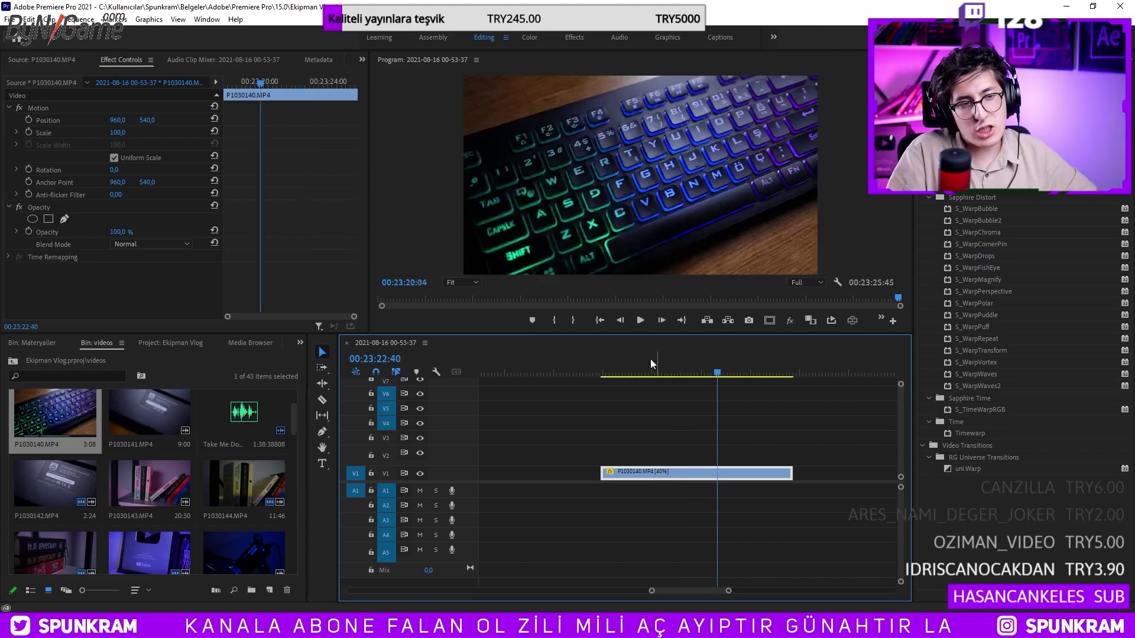
key(Up)
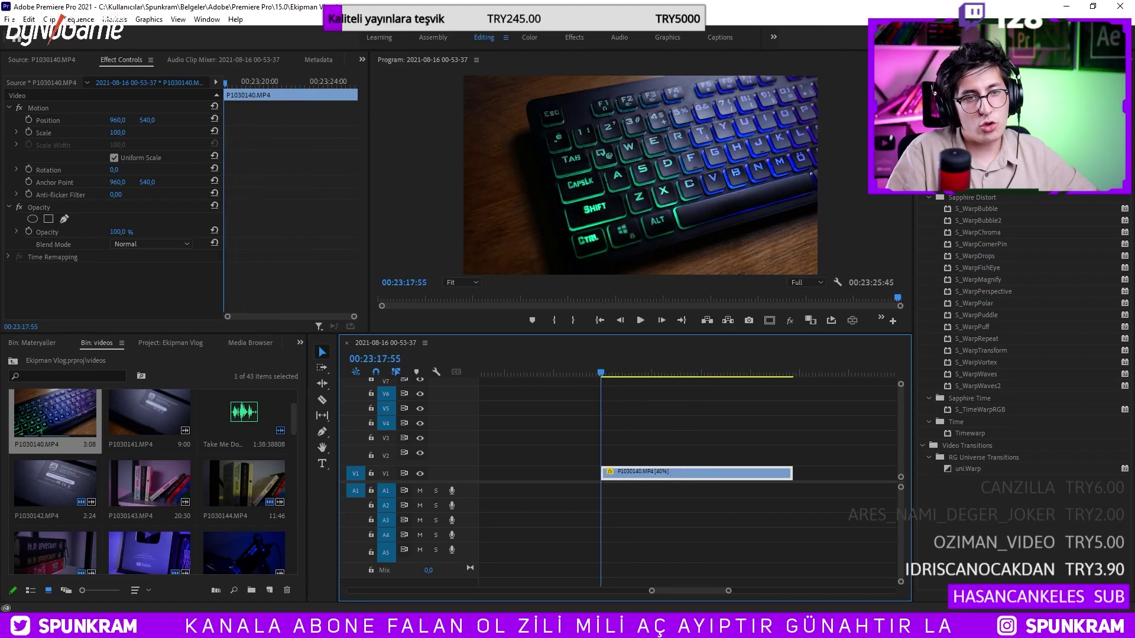
key(shift+7)
drag(661, 474, 662, 473)
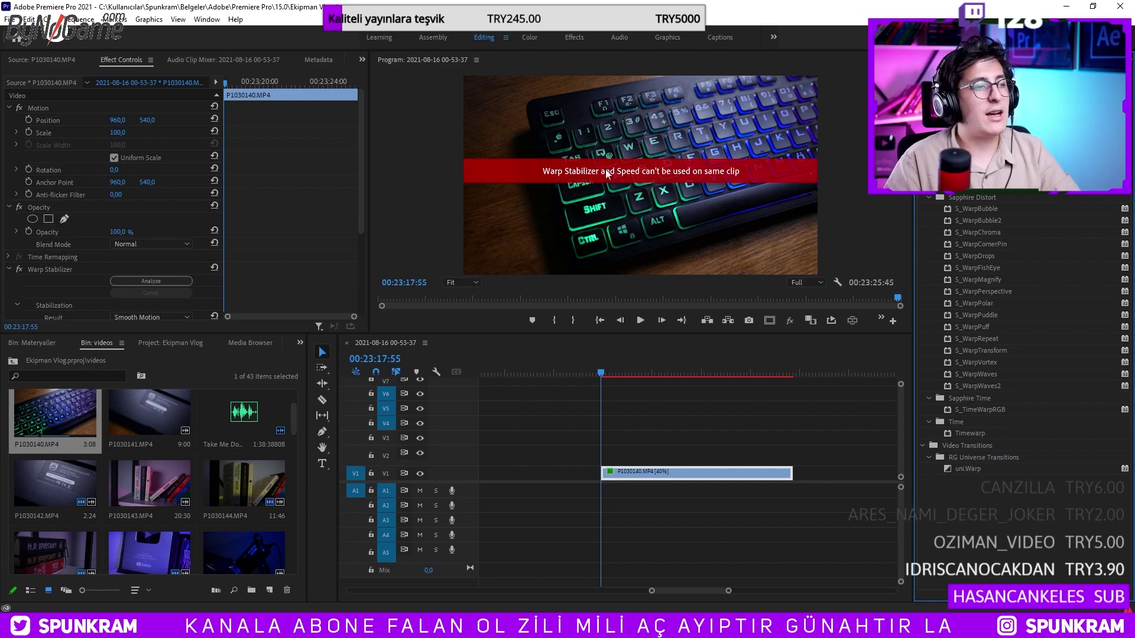
click(77, 268)
key(Delete)
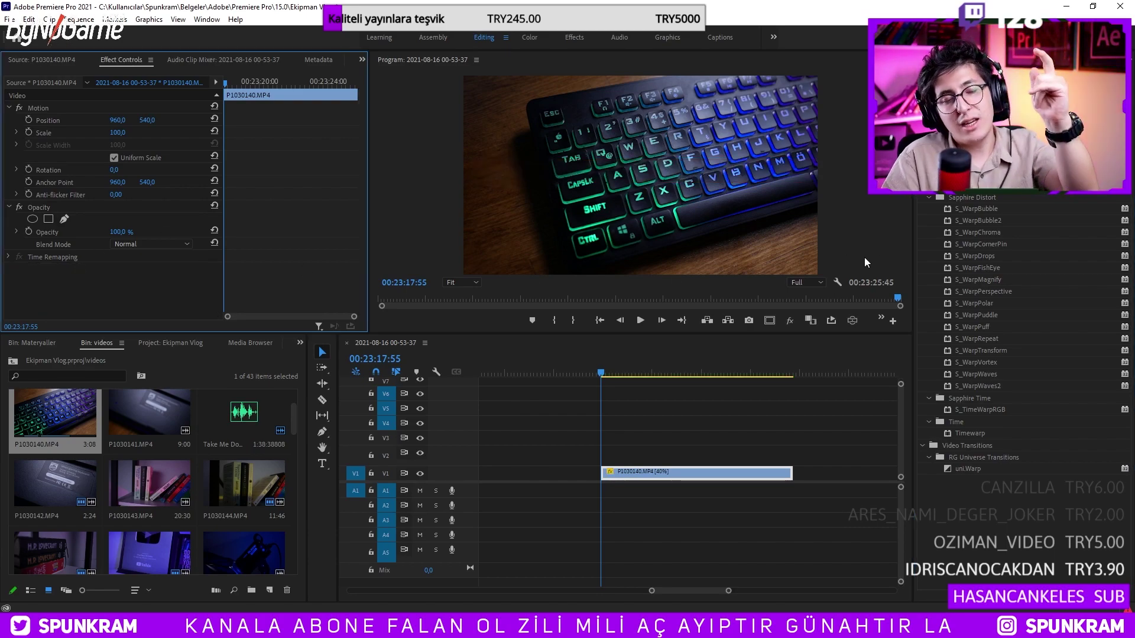
Step: Nest the 40%-speed V1 clip as a new sequence named 'speedy gonzales'
right_click(654, 473)
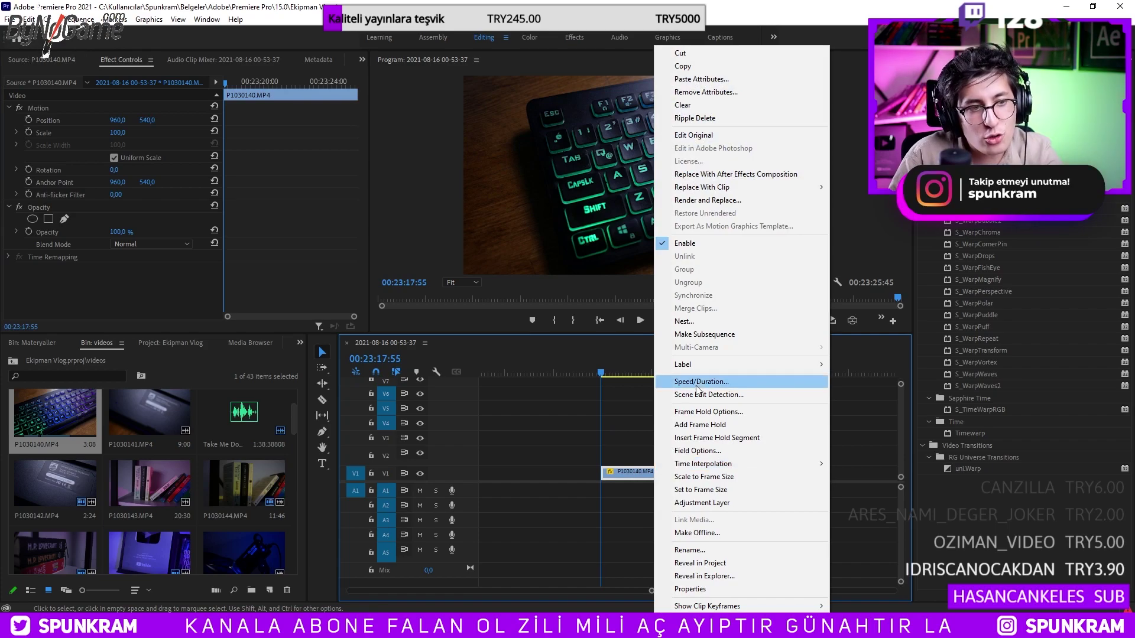
click(712, 335)
text(spe)
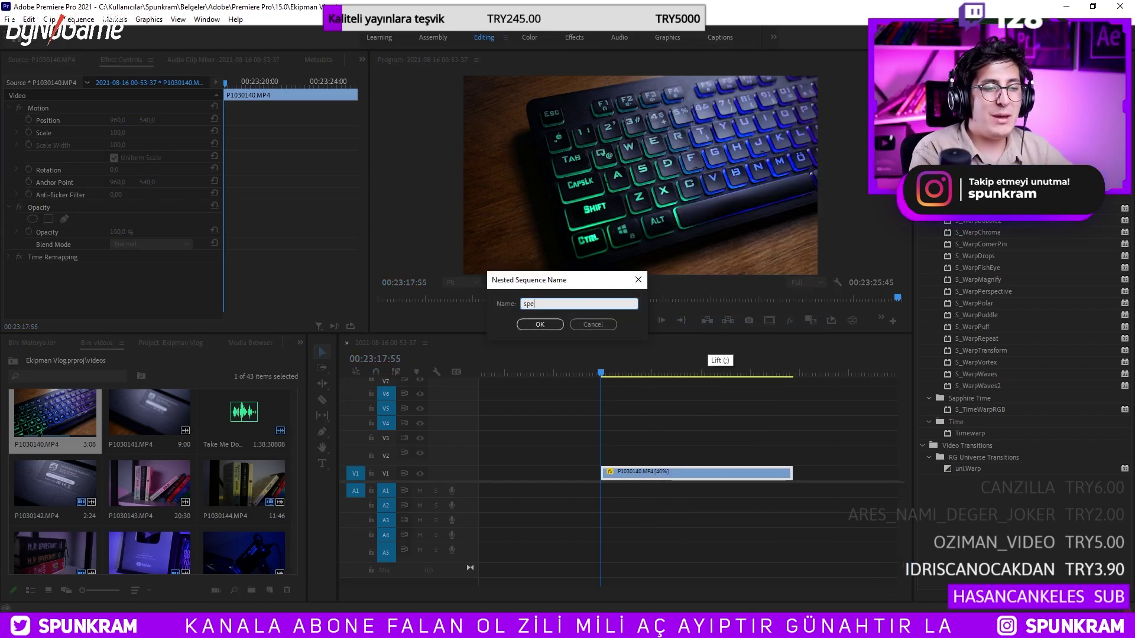
text(edli)
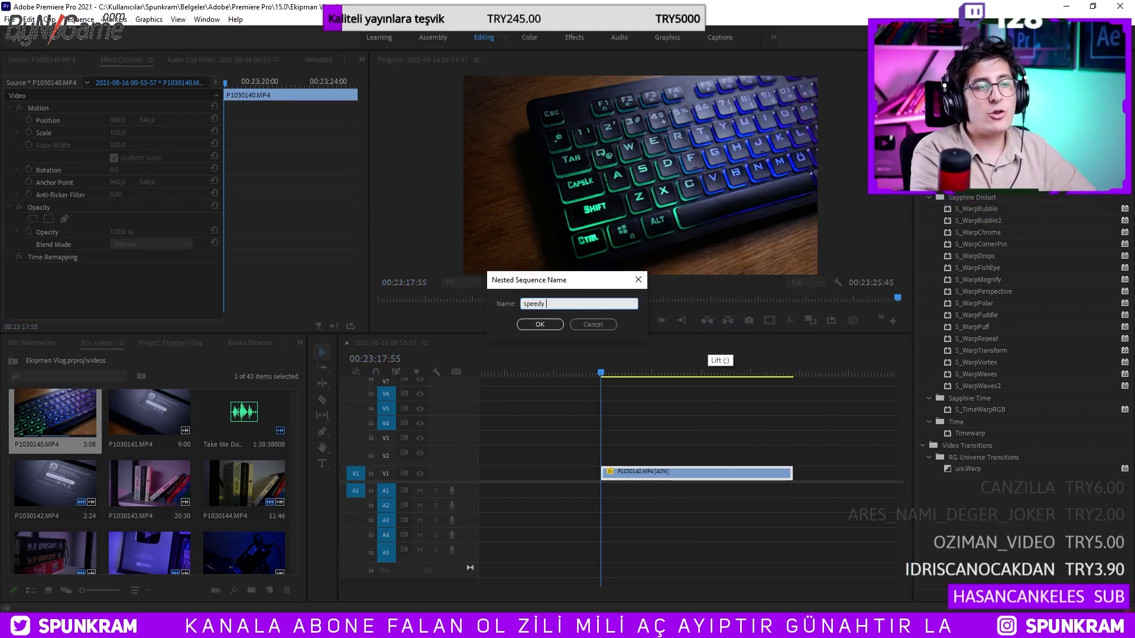
text(es,)
key(Return)
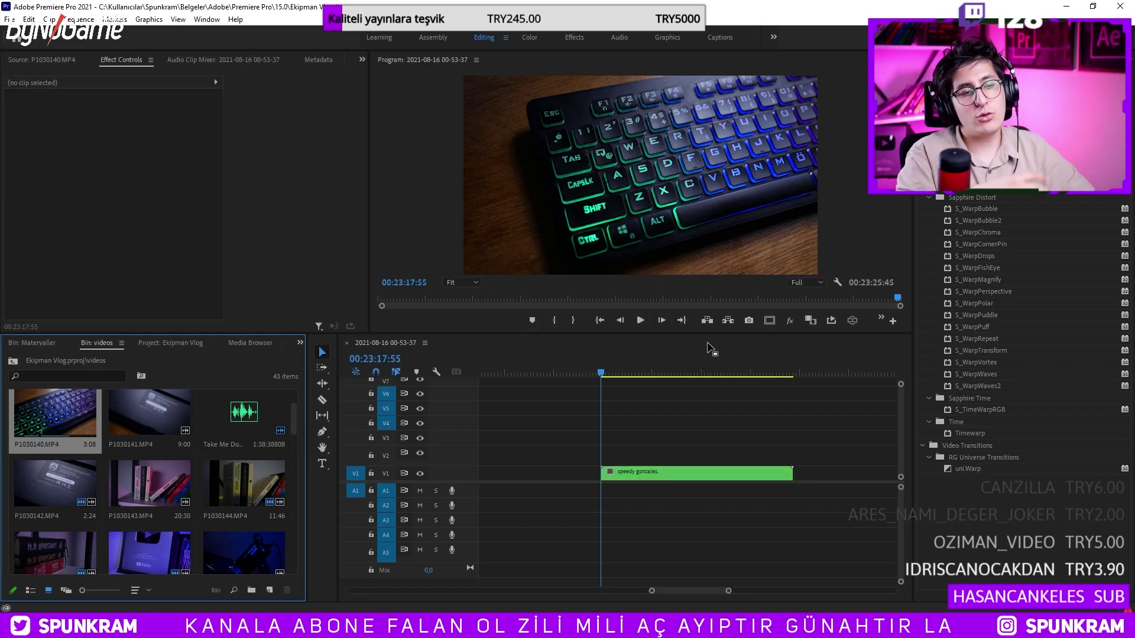
Step: Drag Warp Stabilizer onto the selected 'speedy gonzales' nested clip to start analysis
drag(639, 371, 652, 371)
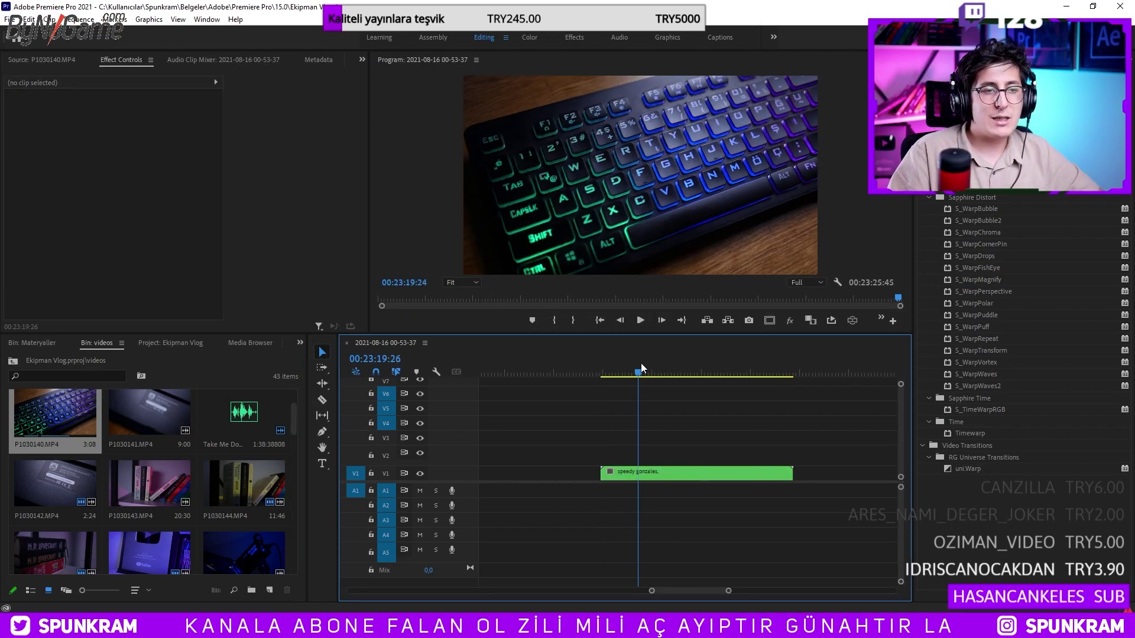
click(653, 473)
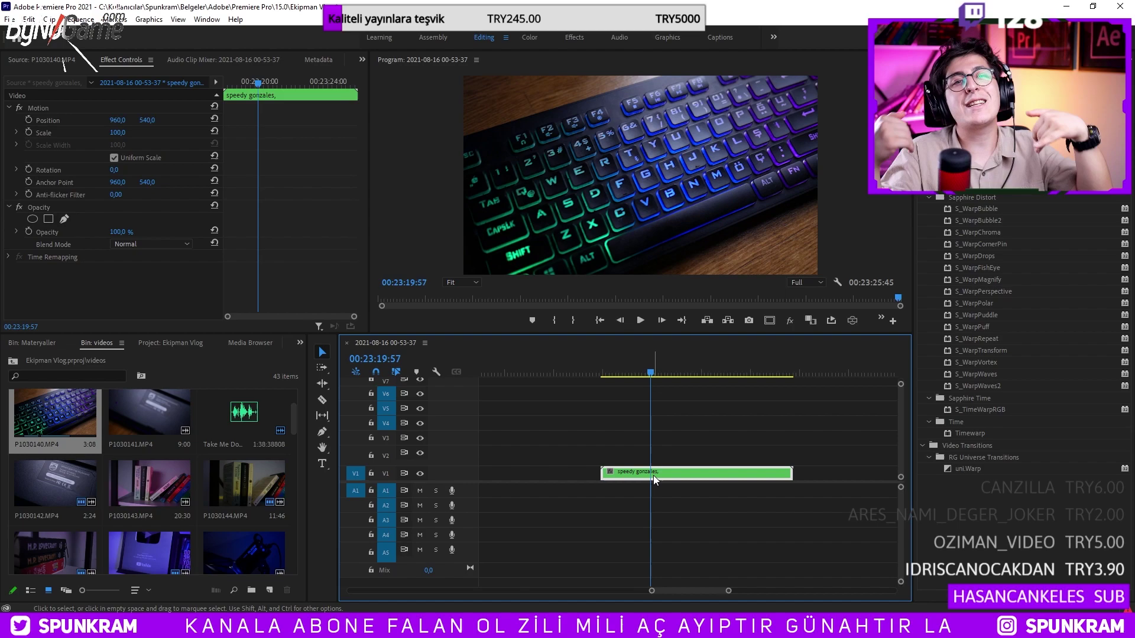
drag(984, 209, 656, 472)
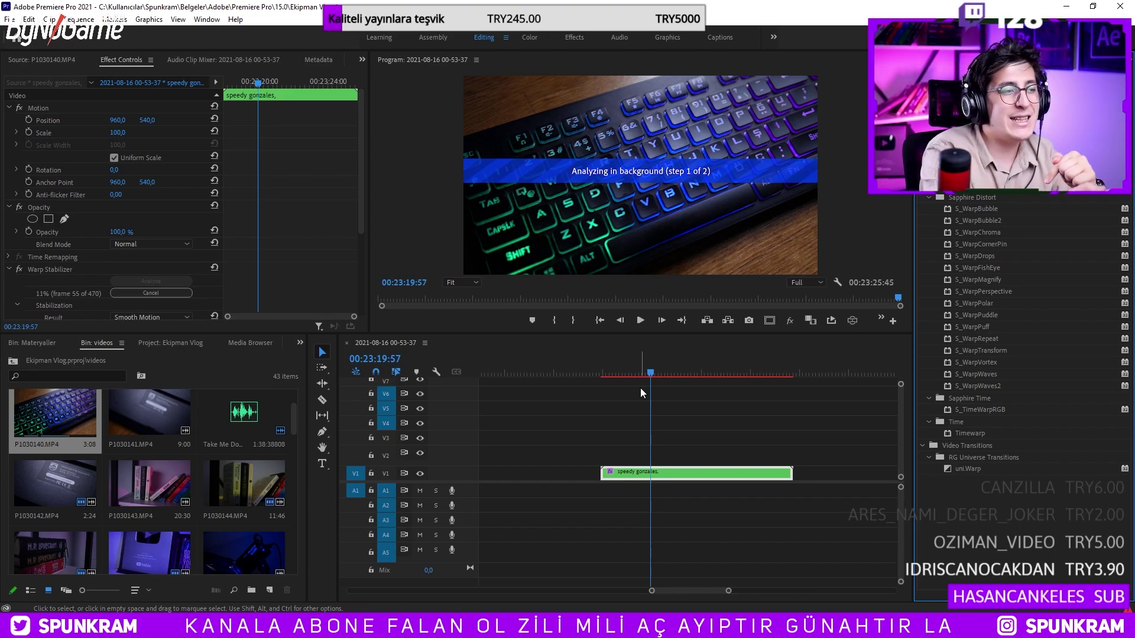
scroll(98, 176, down, 3)
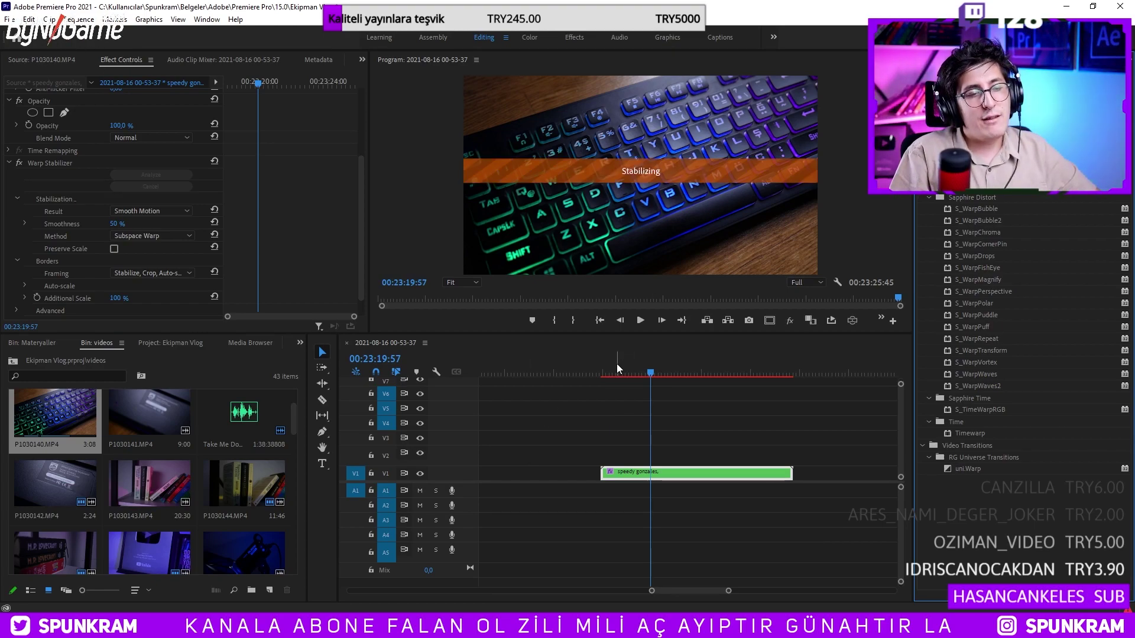
Step: Play the stabilized nested clip in a maximized Program monitor, then restore the workspace
drag(622, 368, 605, 367)
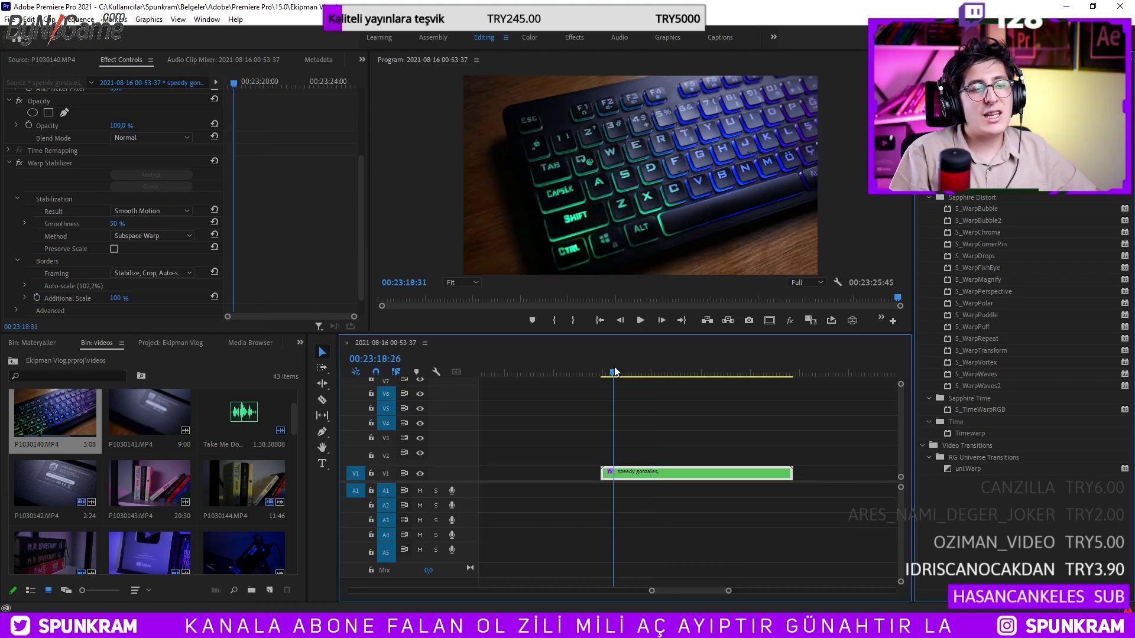
key(space)
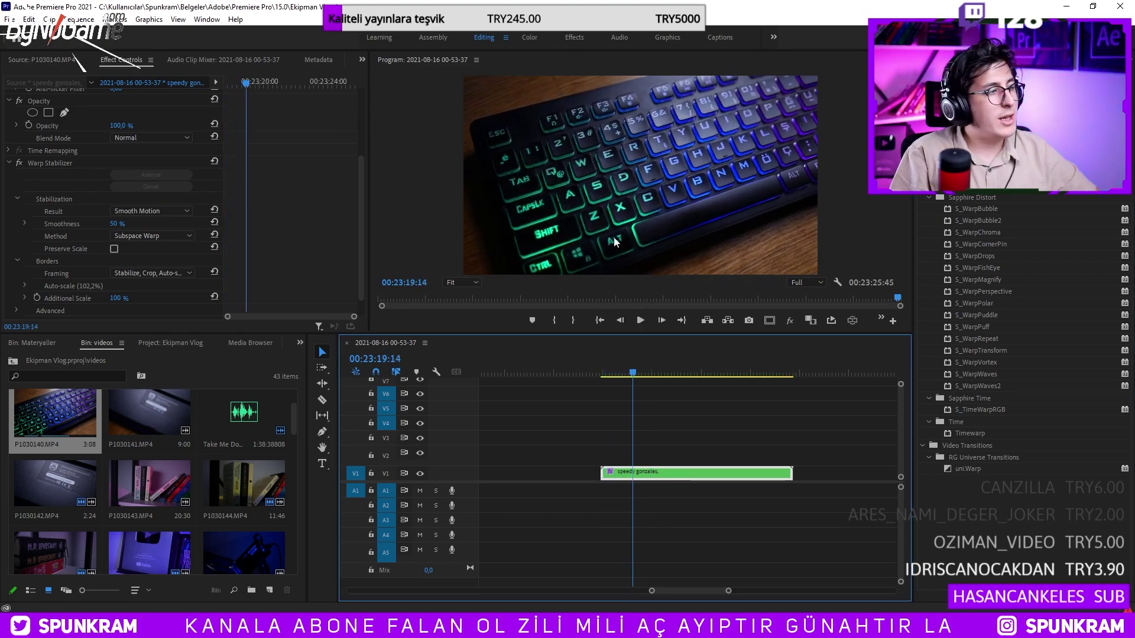
click(609, 370)
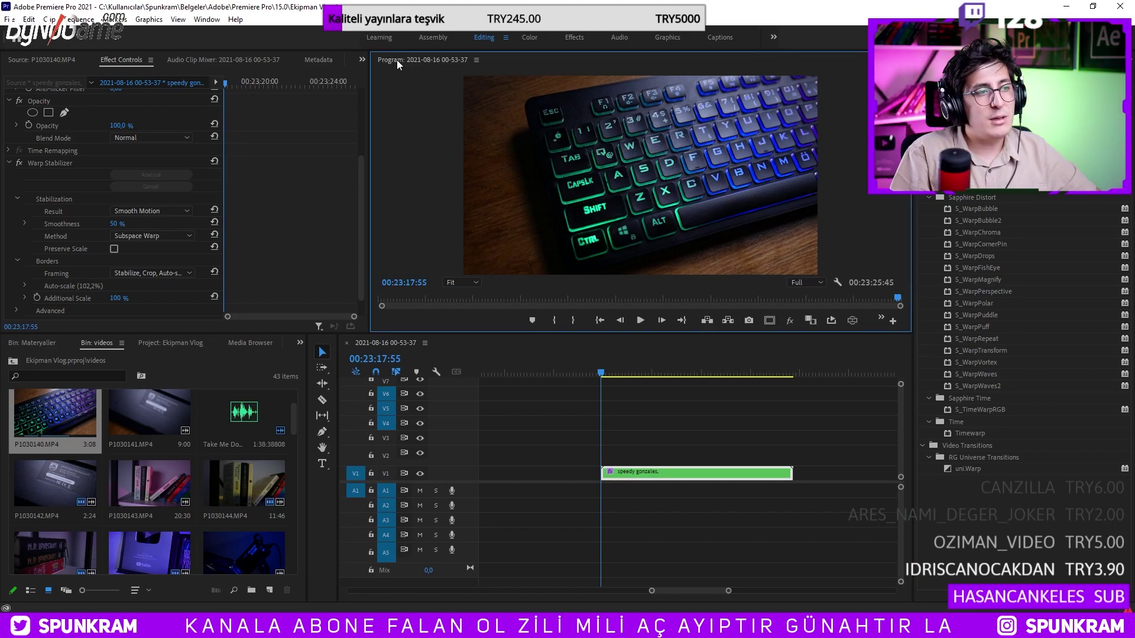
double_click(396, 59)
key(space)
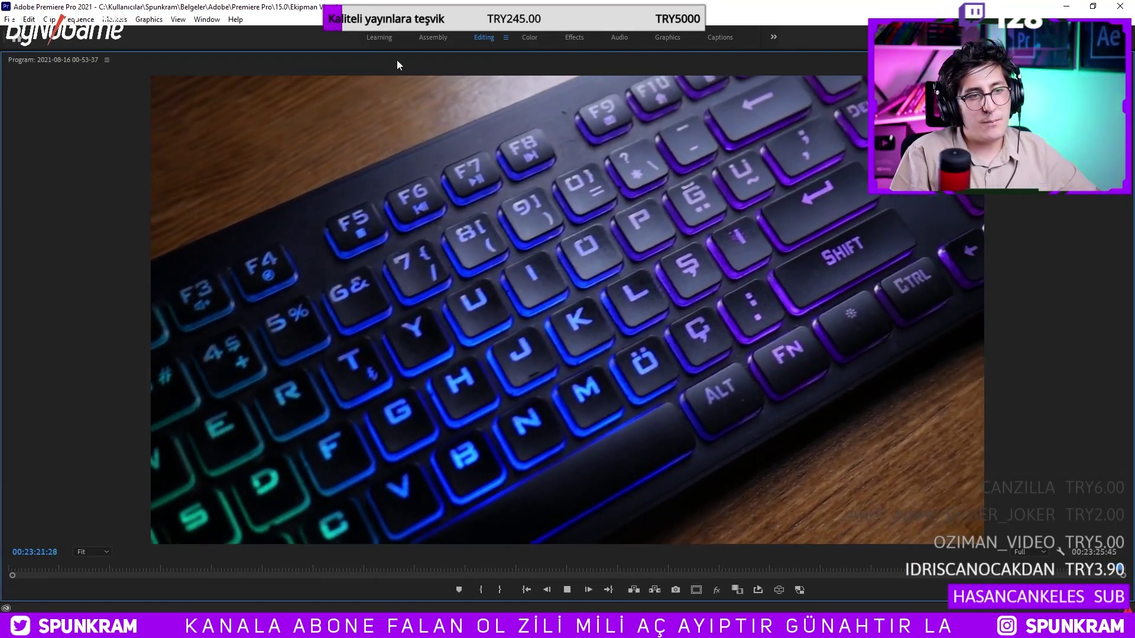
key(space)
double_click(24, 58)
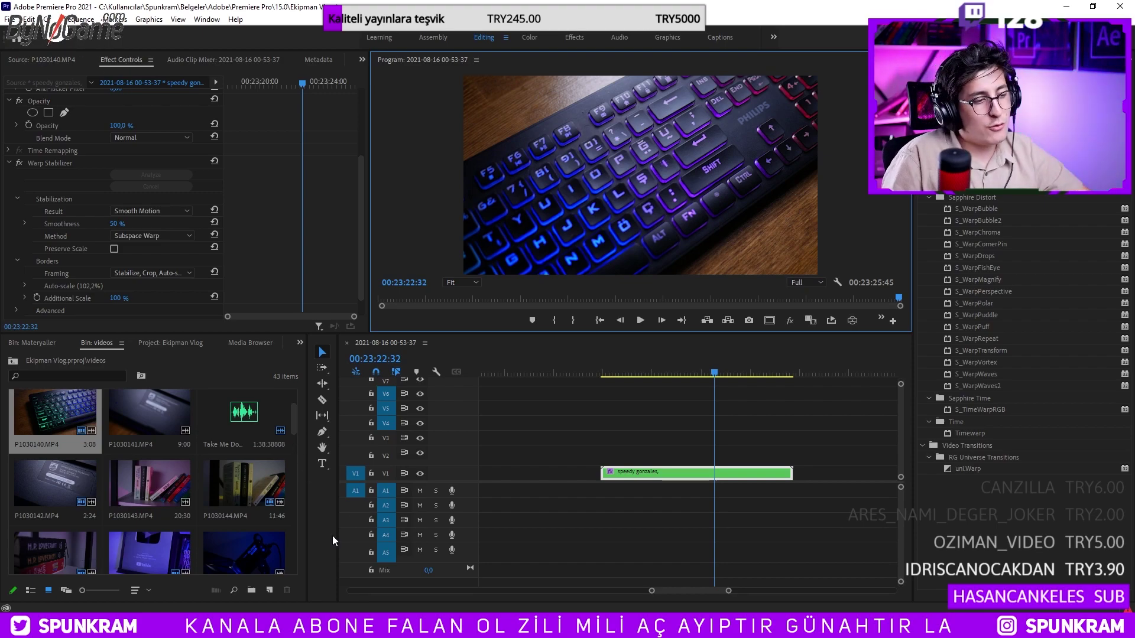
click(637, 374)
Step: Switch to Opera GX and search Google for 'mercalli plugin' in a new tab
mouse_move(334, 625)
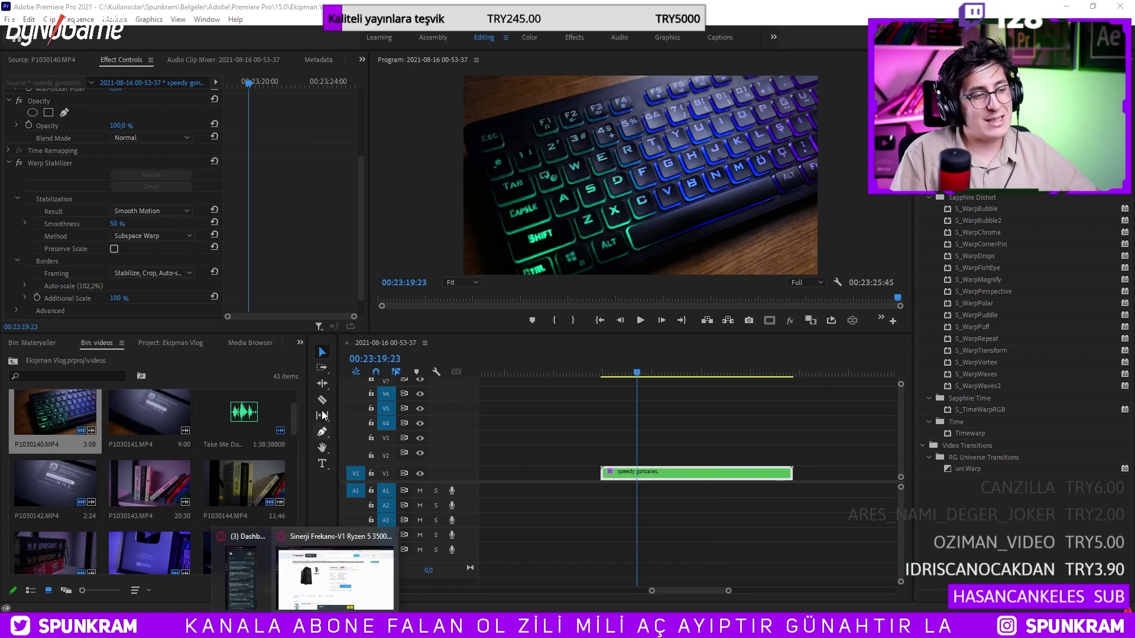
click(340, 576)
click(265, 9)
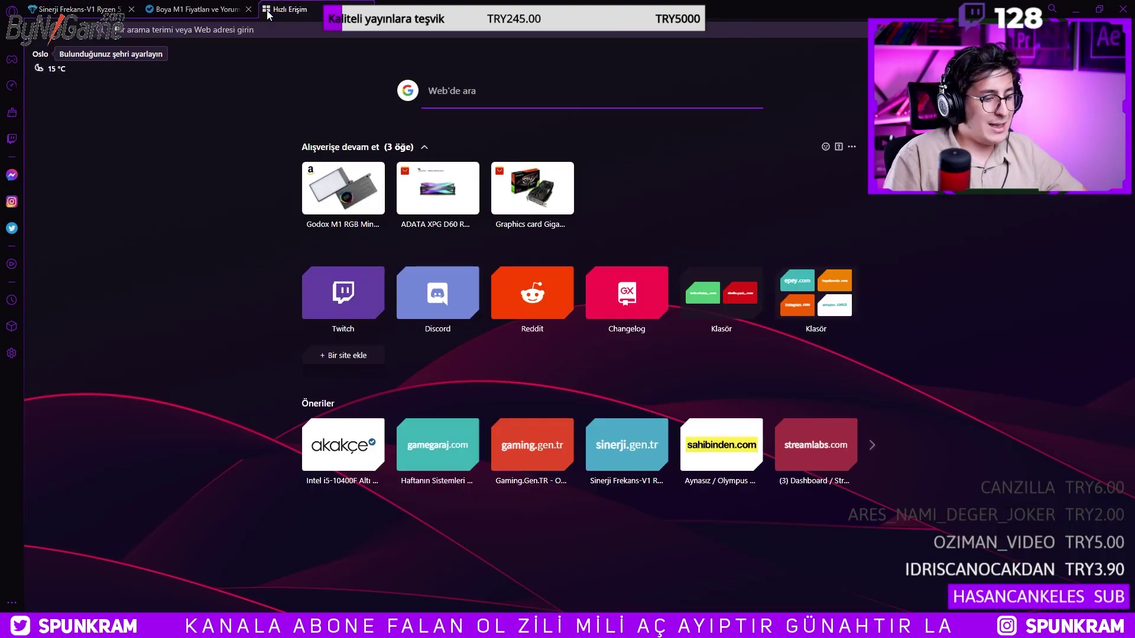
text(mercalli pol)
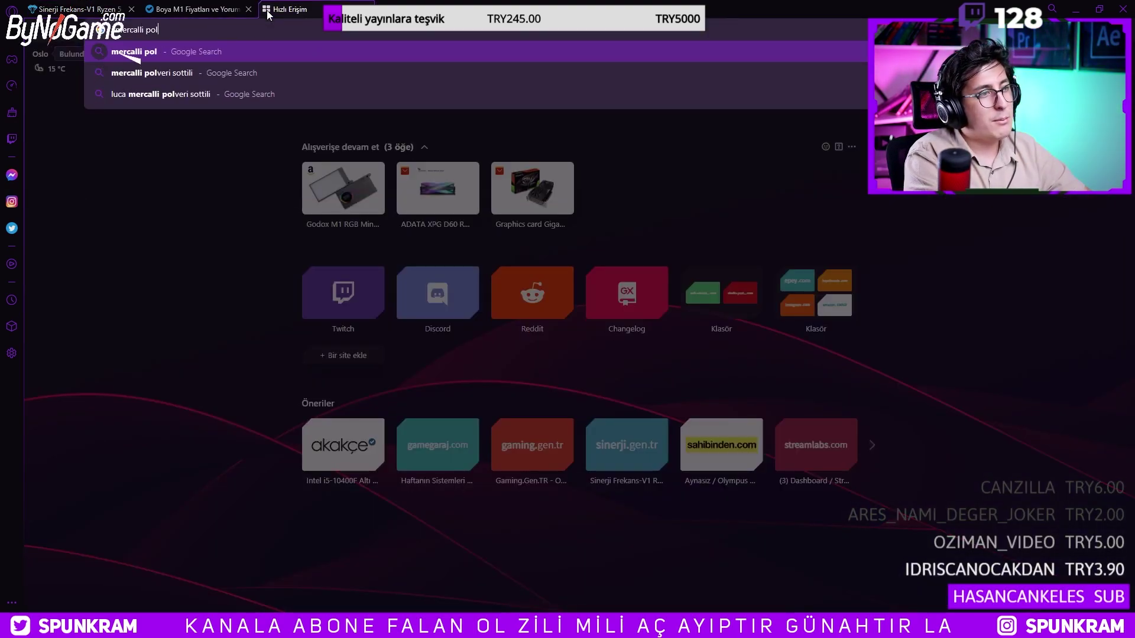
text(ugin)
key(Return)
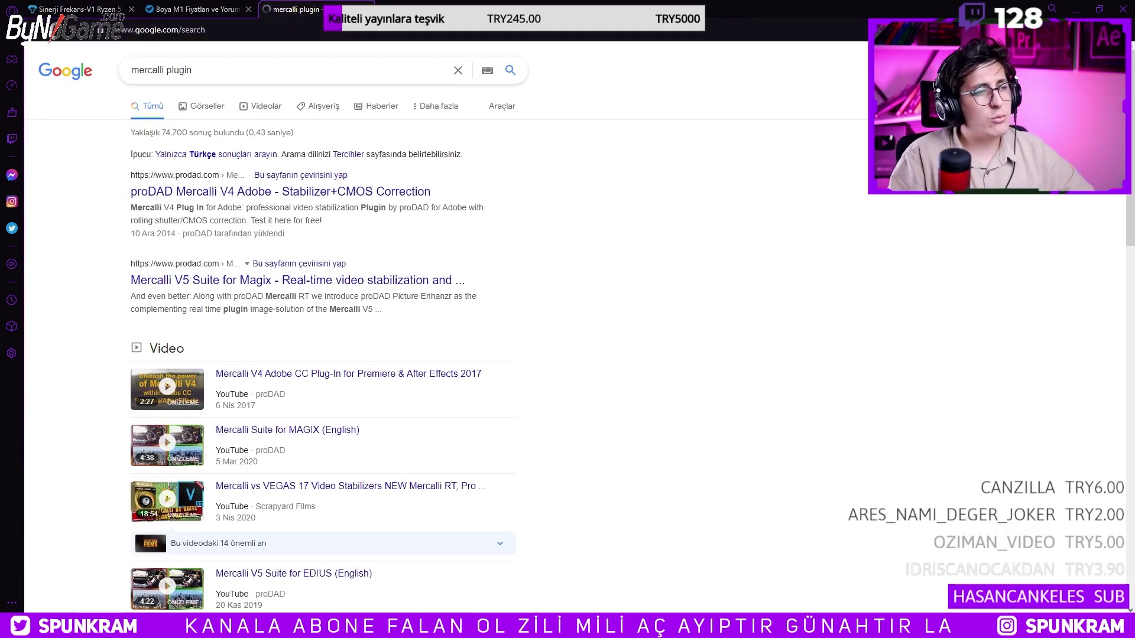
Step: Open the proDAD Mercalli V4 page and jump to its Buy Full Version prices
click(301, 199)
scroll(463, 193, down, 5)
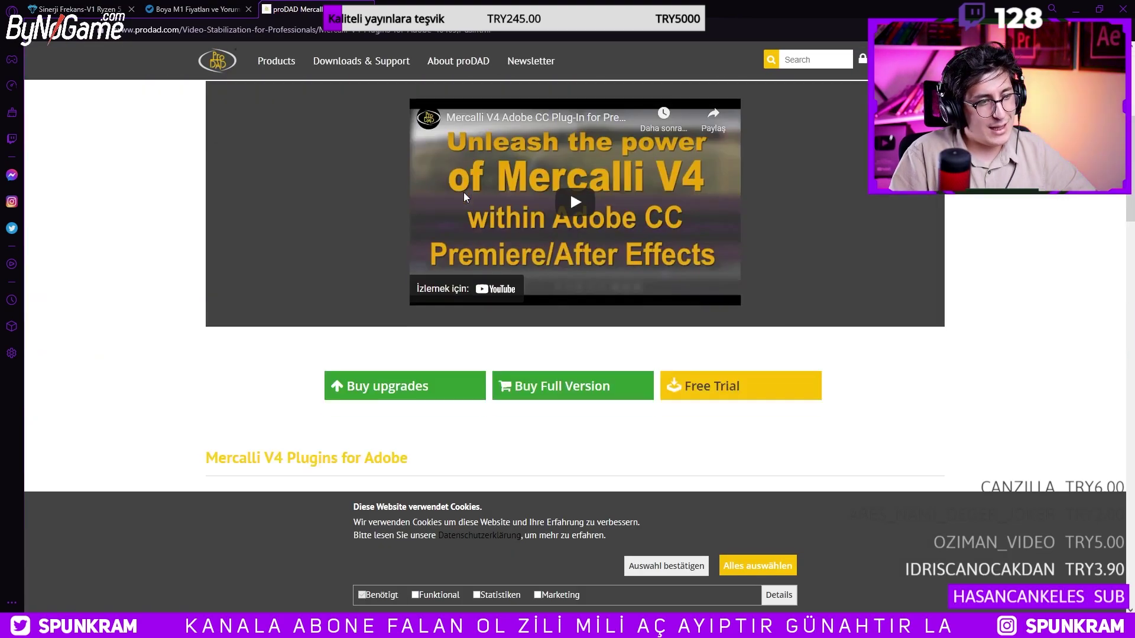
scroll(463, 193, down, 5)
scroll(502, 201, up, 2)
click(525, 208)
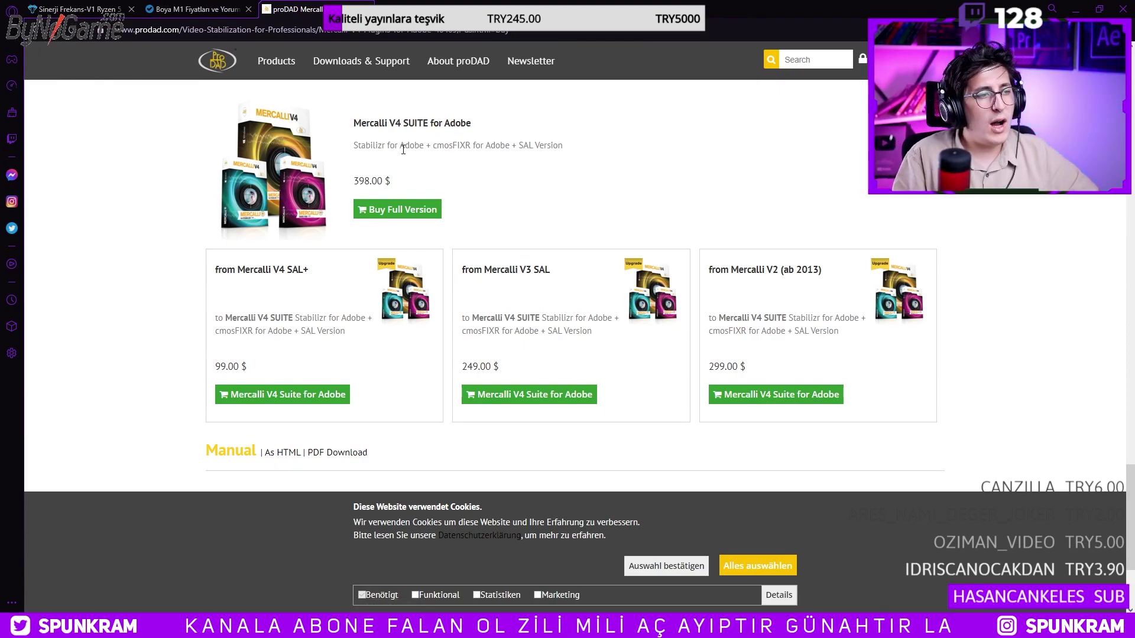
scroll(425, 136, down, 1)
scroll(422, 155, up, 2)
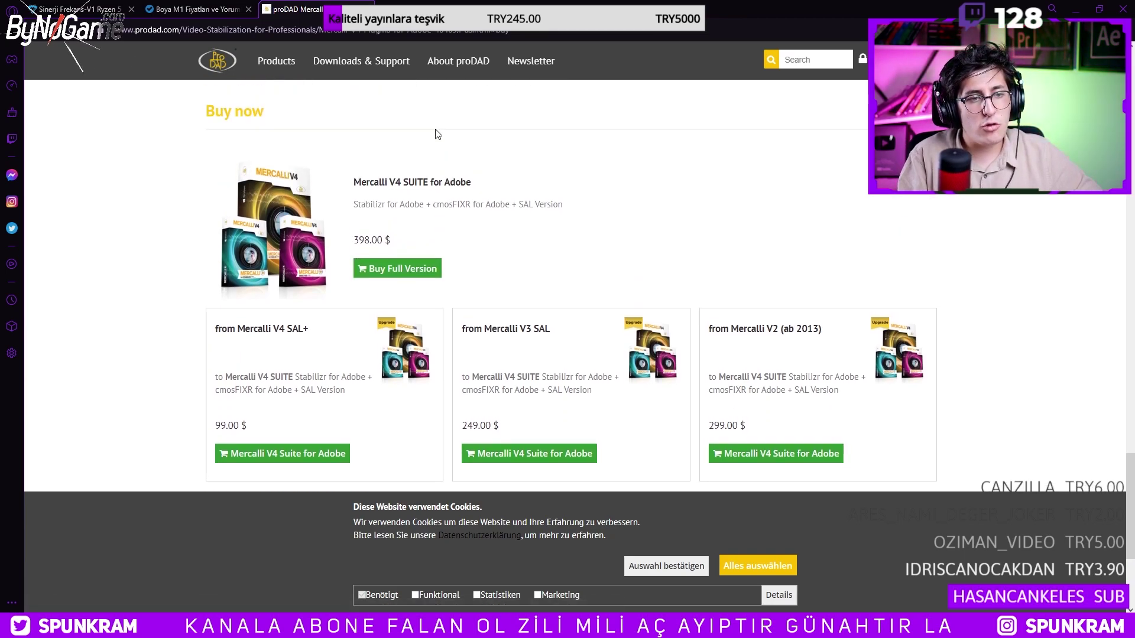
scroll(420, 158, up, 3)
scroll(419, 281, down, 2)
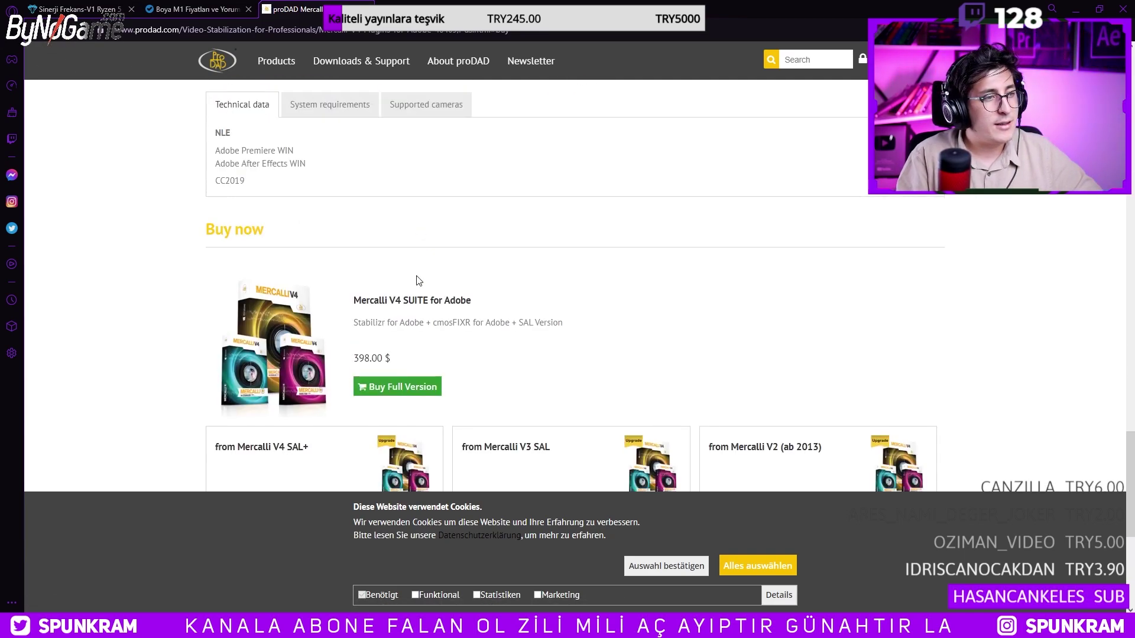
Step: Highlight the Mercalli V4 Suite 398.00 $ price, then return to Premiere Pro
click(368, 302)
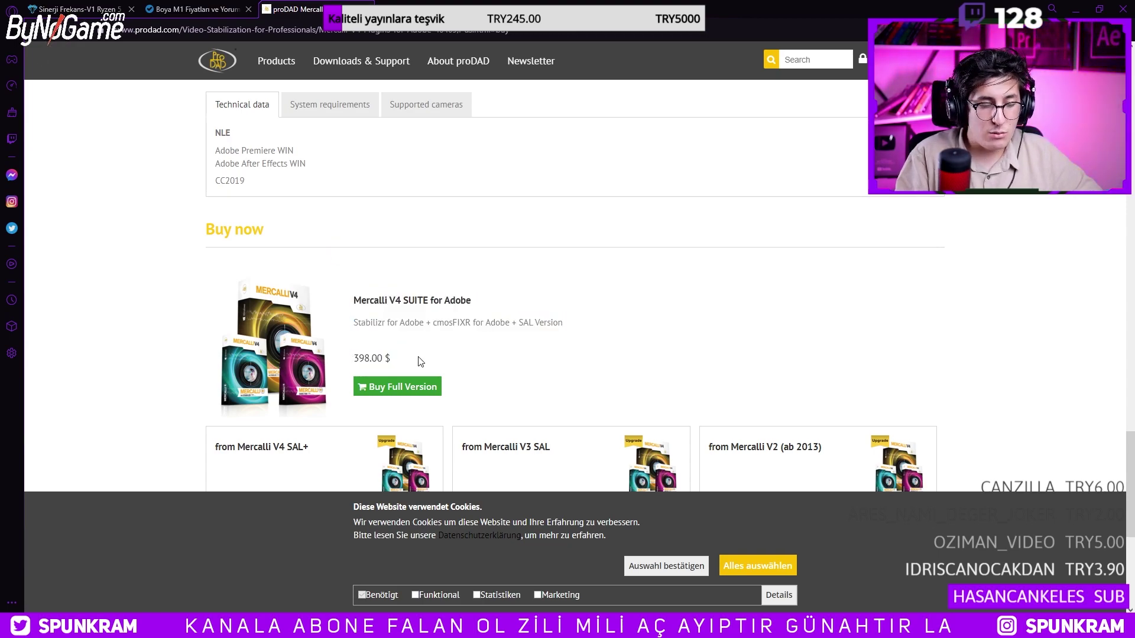
drag(358, 303, 355, 301)
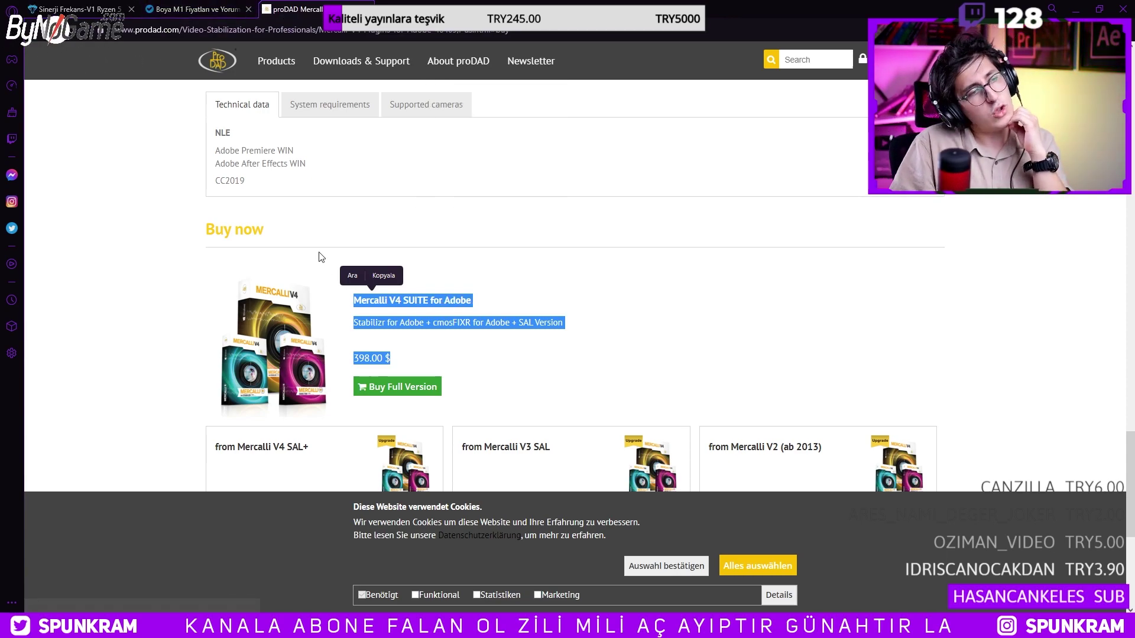
scroll(367, 183, up, 10)
scroll(396, 220, up, 5)
scroll(408, 230, up, 5)
scroll(419, 240, up, 5)
scroll(433, 249, up, 5)
scroll(433, 250, up, 2)
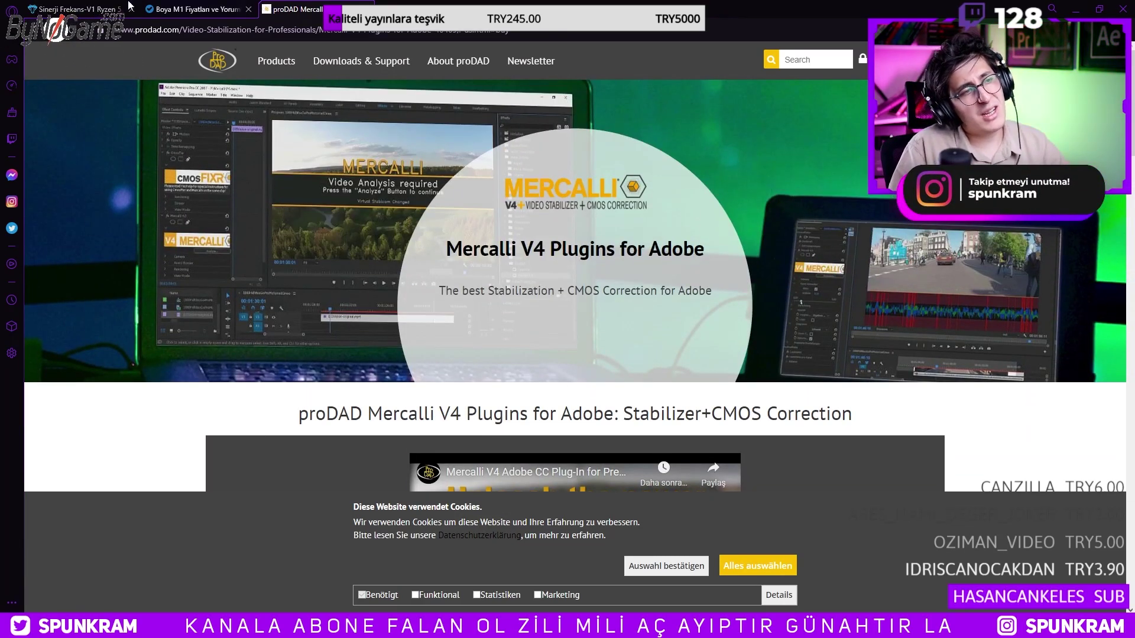
click(150, 7)
key(alt+Tab)
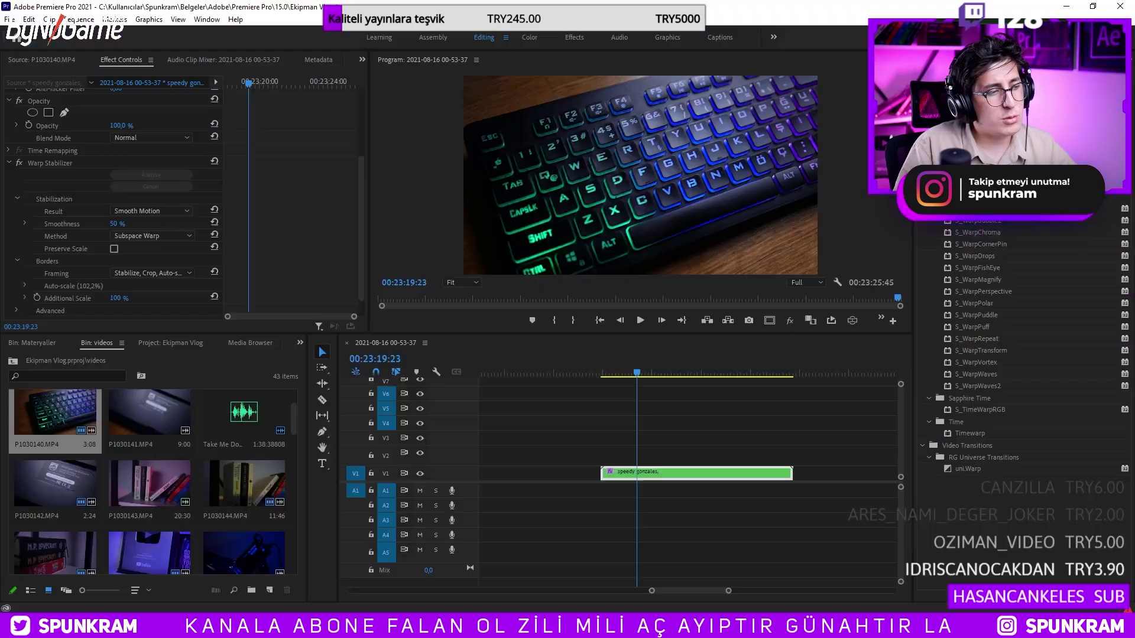